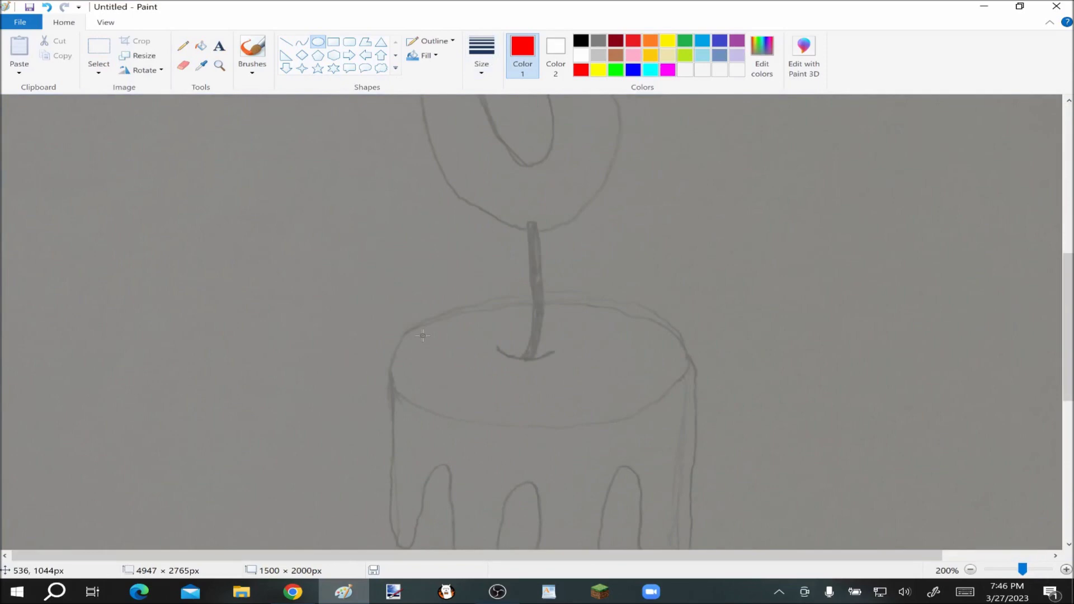
Trace the candle's top rim with a red ellipse and its two sides with straight red lines
left_click_drag(396, 364, 389, 365)
left_click(760, 330)
left_click(286, 42)
scroll(745, 261, "down", 4)
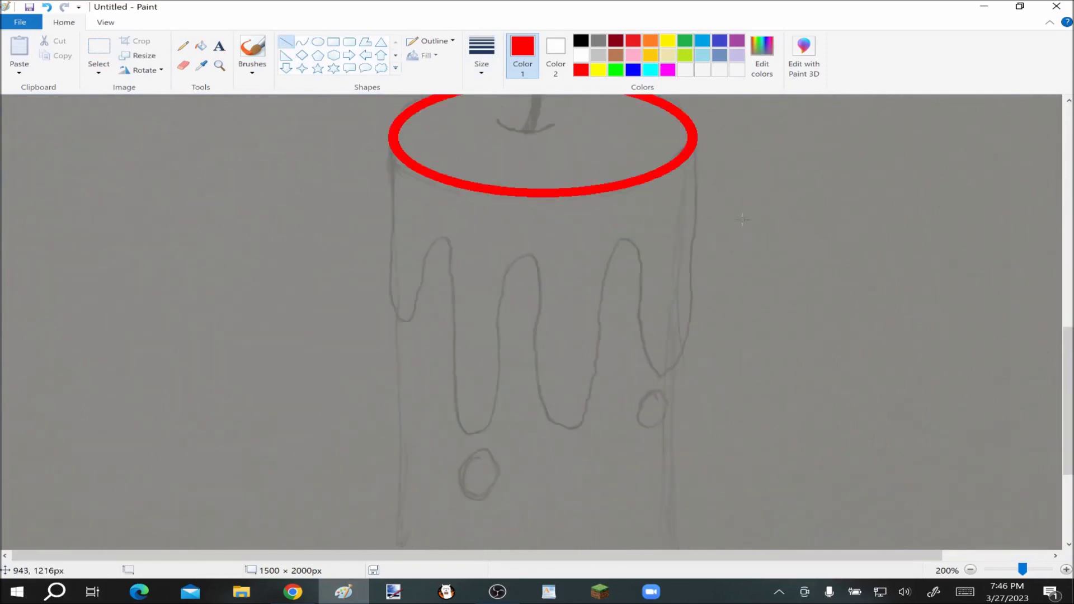
left_click_drag(692, 142, 687, 554)
scroll(682, 485, "up", 4)
left_click_drag(393, 174, 395, 561)
scroll(531, 432, "up", 6)
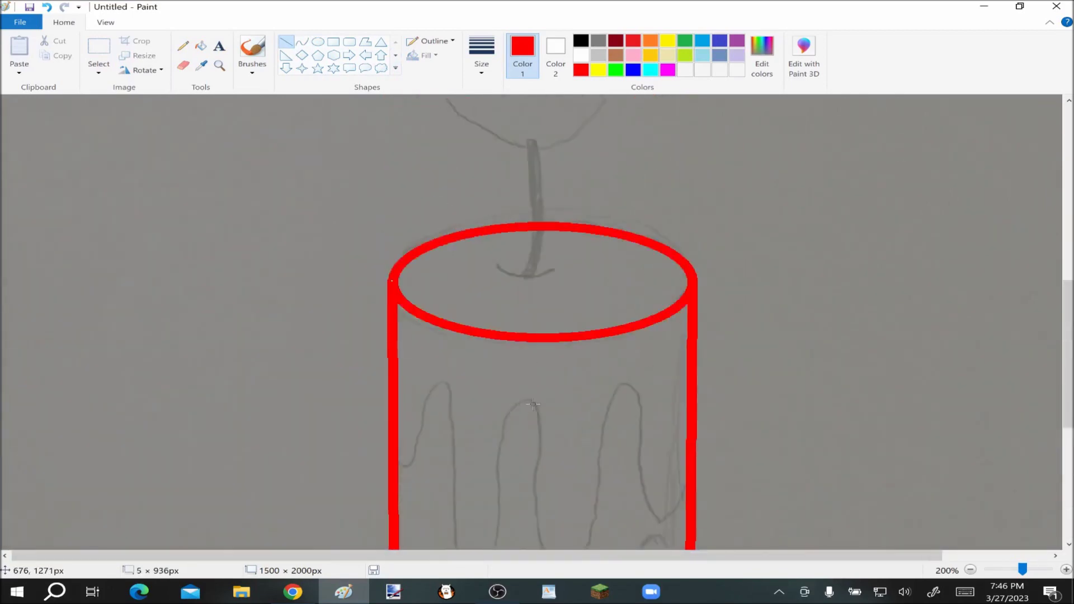
Trace the wax edge with bright green curves from the candle's left side through the first short drip, its peak and the long second drip
left_click(615, 71)
scroll(378, 280, "down", 2)
key("ctrl+z")
key("ctrl+z")
left_click_drag(392, 269, 432, 281)
mouse_move(412, 277)
left_mouse_down()
mouse_move(391, 353)
mouse_move(418, 376)
left_mouse_up()
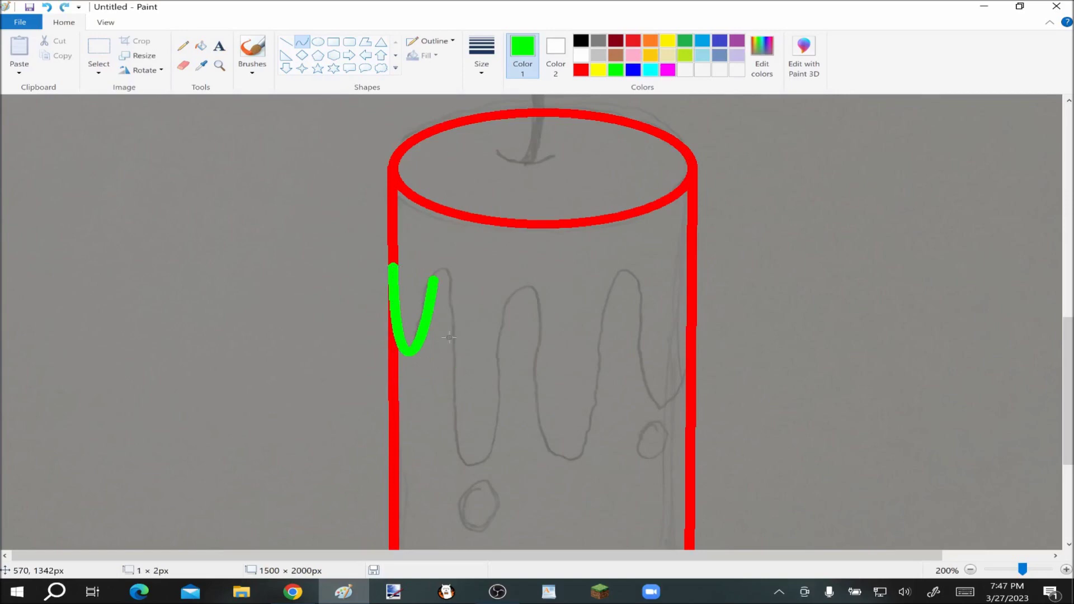
left_click_drag(436, 268, 457, 253)
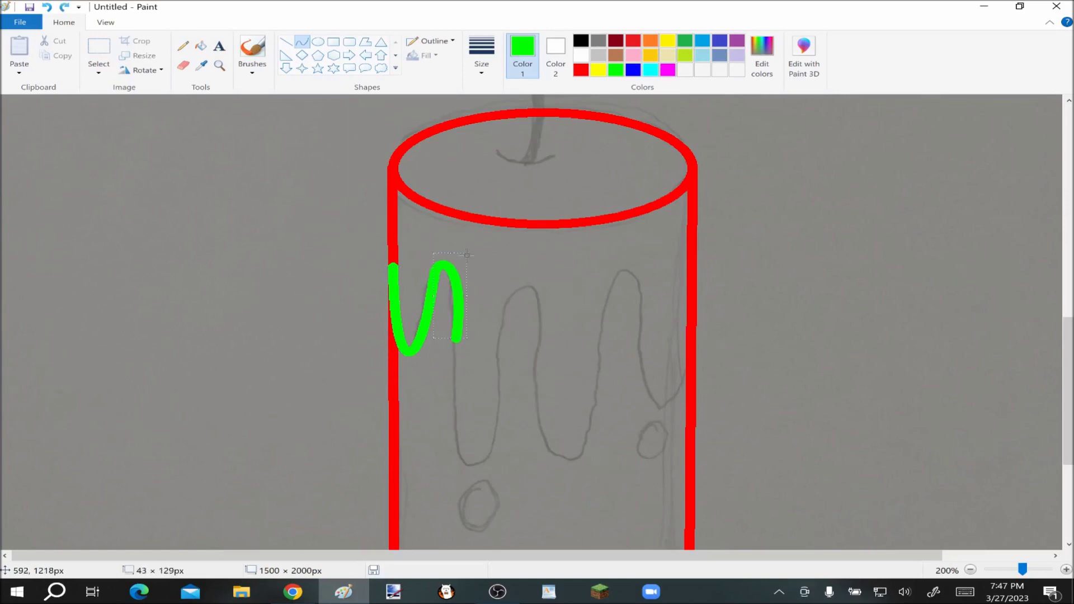
mouse_move(456, 333)
left_mouse_down()
mouse_move(509, 302)
mouse_move(465, 501)
mouse_move(501, 511)
left_mouse_up()
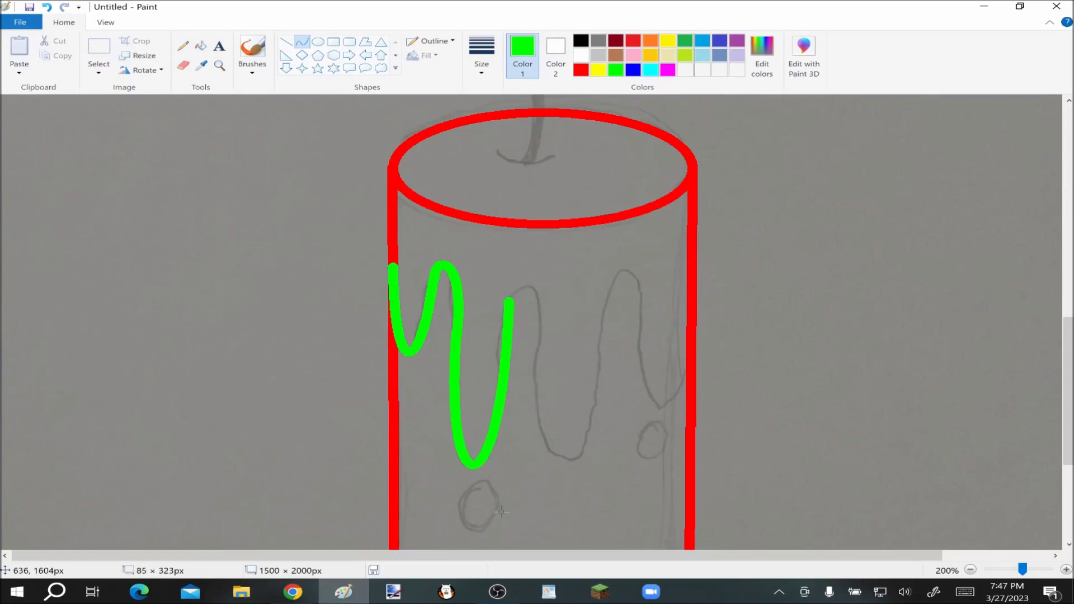
mouse_move(510, 305)
left_mouse_down()
mouse_move(556, 391)
mouse_move(545, 451)
left_mouse_up()
left_click_drag(528, 364, 517, 263)
right_click(538, 326)
left_click(539, 326)
Continue the green wax edge with curves over the second peak and around the third drip
left_click_drag(509, 302, 543, 346)
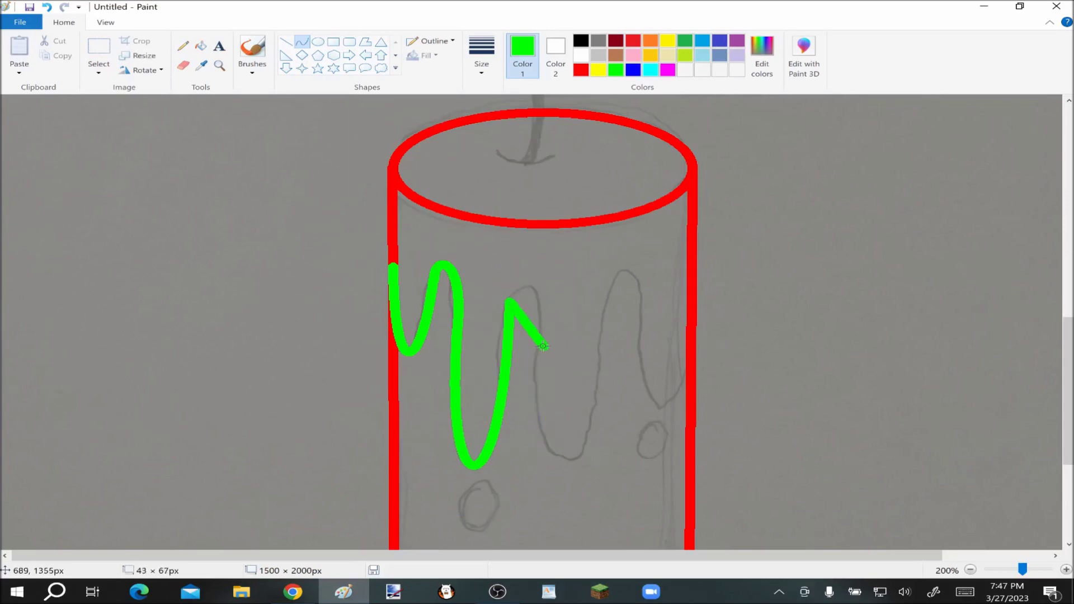
left_click_drag(530, 273, 526, 280)
left_click_drag(609, 316, 610, 298)
left_click_drag(575, 322, 529, 507)
left_click_drag(547, 458, 581, 454)
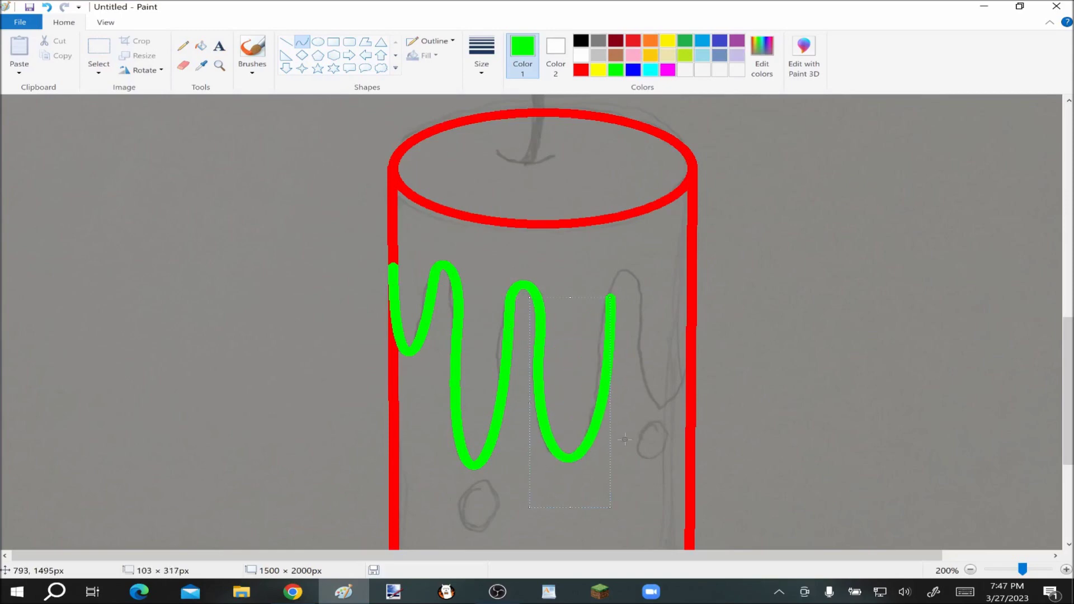
Finish the green wax edge with curves over the third peak and around the last drip to the candle's right side
left_click_drag(647, 321, 650, 376)
left_click_drag(624, 313, 610, 256)
left_click_drag(638, 263, 653, 257)
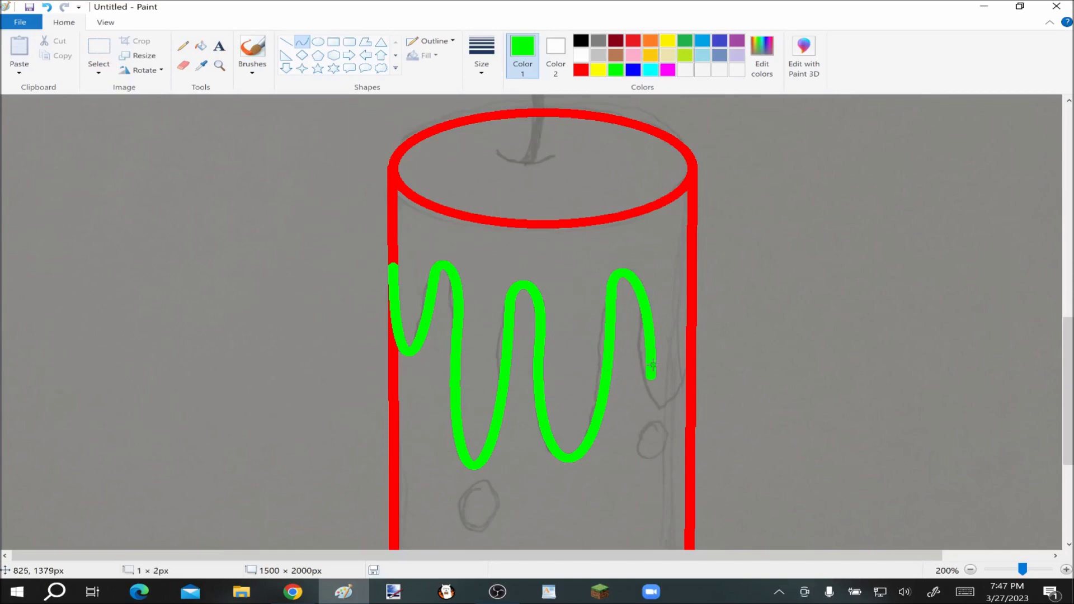
left_click_drag(649, 400, 648, 414)
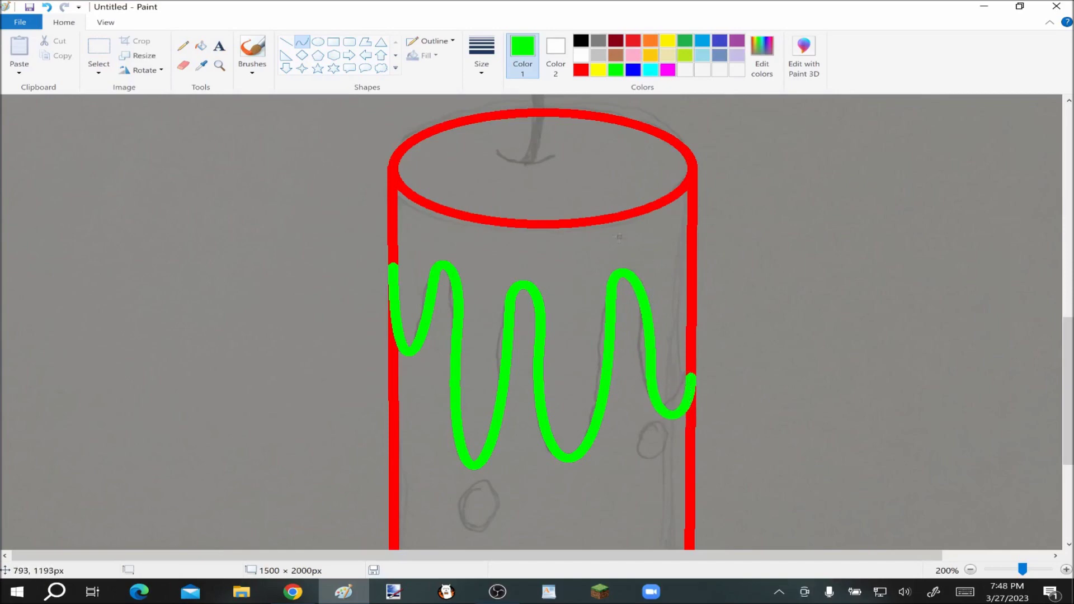
Draw green circles for the two falling wax drops, using a thinner outline for the small one on the right
scroll(454, 258, "down", 4)
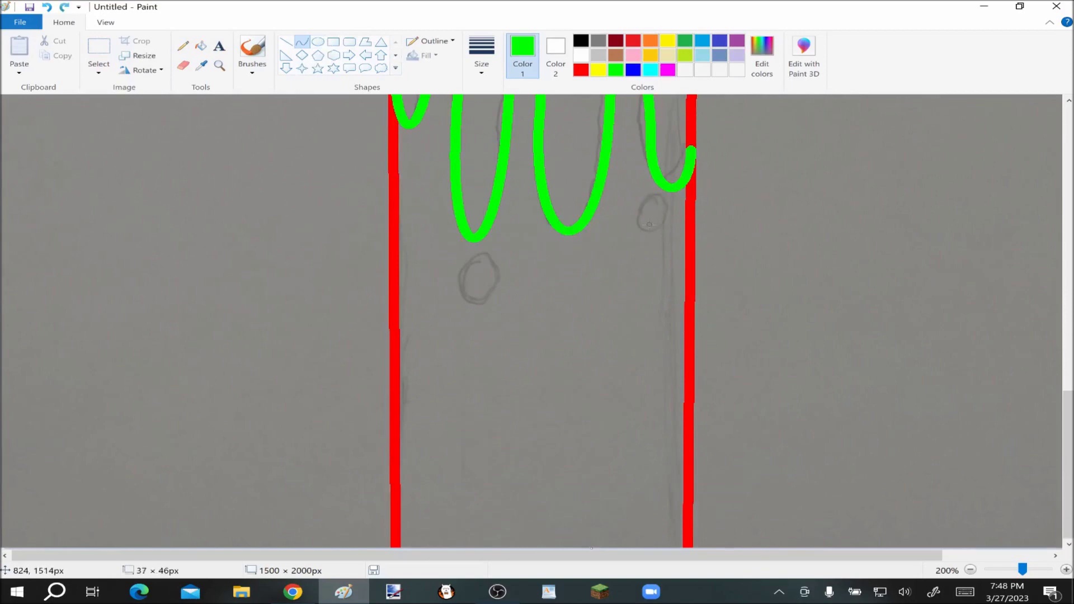
left_click_drag(475, 280, 494, 300)
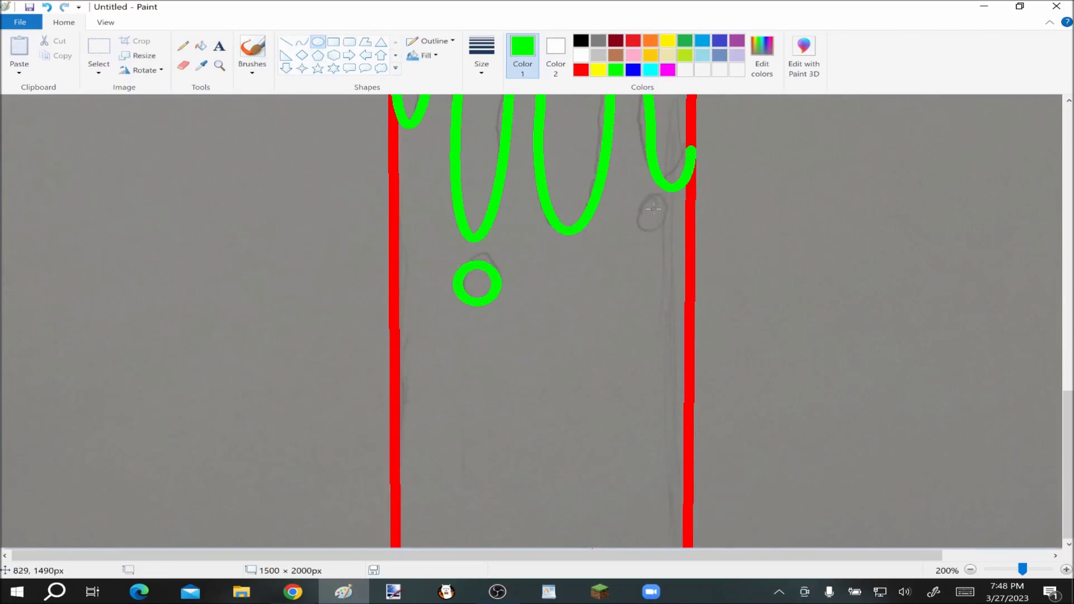
left_click(481, 56)
left_click(446, 152)
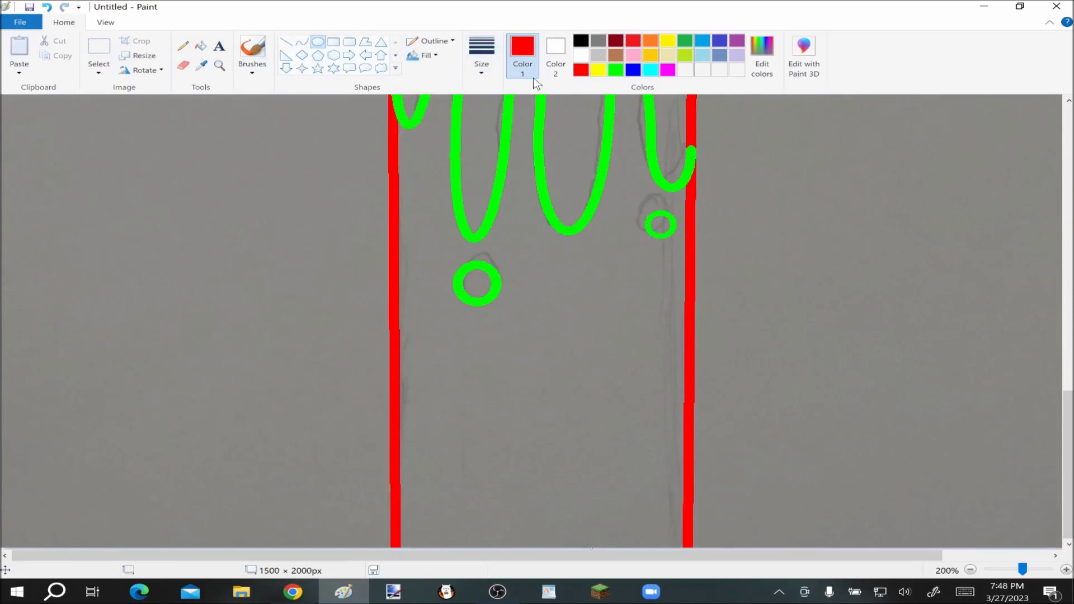
Recolor the green wax edge and both drop outlines red with the fill tool
left_click(201, 45)
left_click(473, 266)
left_click(649, 224)
scroll(626, 239, "up", 4)
left_click(632, 270)
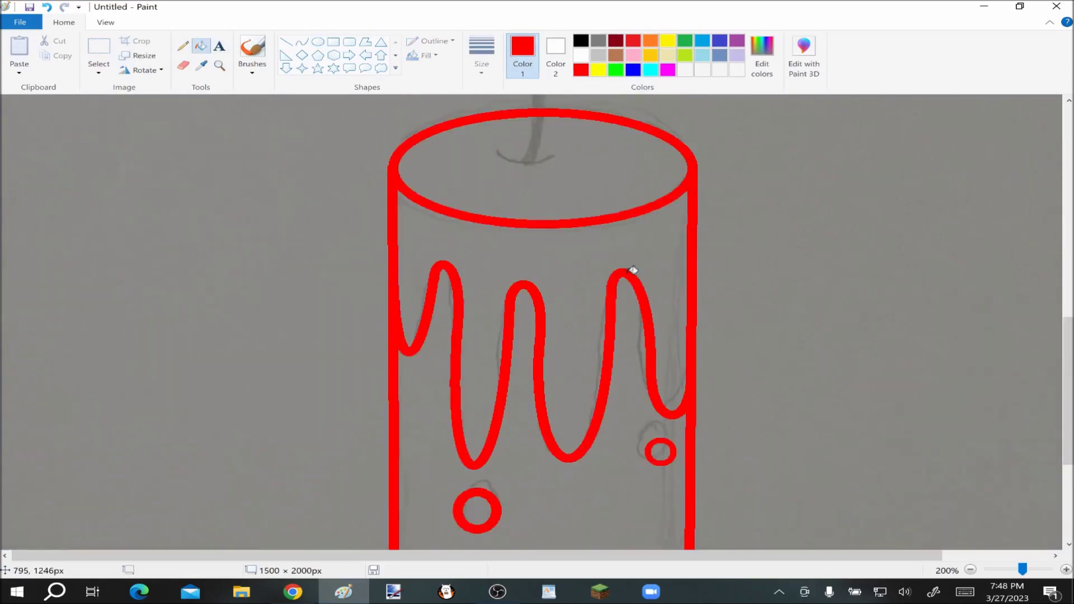
Trace the candle's wick with a blue curve from the flame's base to the candle's top surface
scroll(632, 270, "down", 2)
scroll(629, 287, "up", 6)
left_click(302, 41)
left_click(481, 56)
left_click(446, 151)
left_click_drag(531, 388, 530, 255)
mouse_move(536, 347)
left_mouse_down()
mouse_move(545, 350)
mouse_move(551, 311)
mouse_move(534, 293)
left_mouse_up()
left_click(512, 278)
Trim the wick's upper end with a curve in the sampled background gray
left_click(201, 66)
left_click(548, 218)
left_click_drag(498, 259, 543, 248)
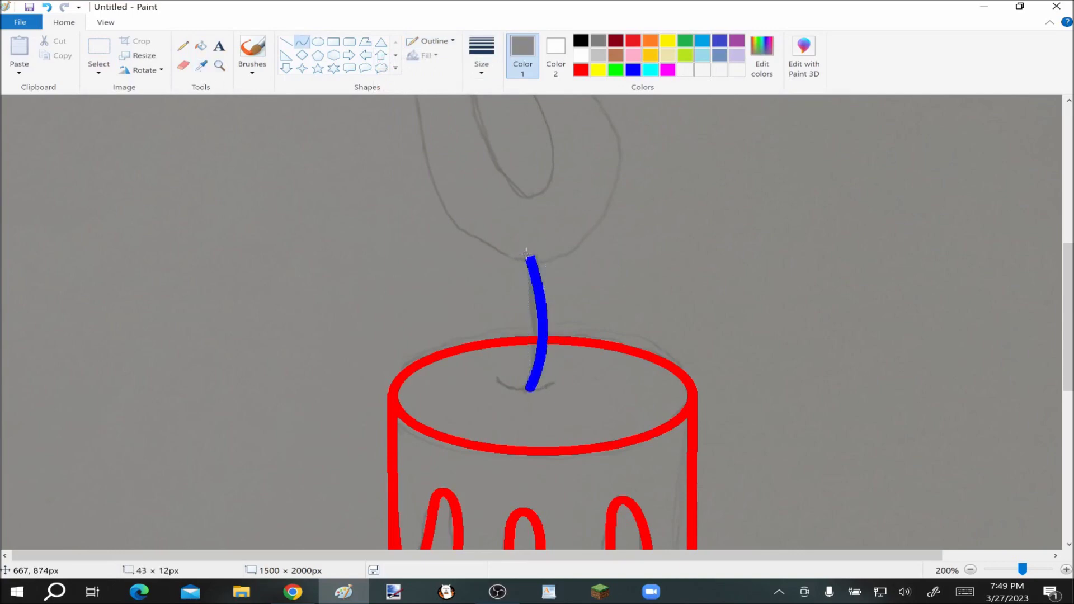
Trace the small dip at the wick's base with a red curve and taper its ends using the sampled background gray
left_click_drag(508, 390, 530, 404)
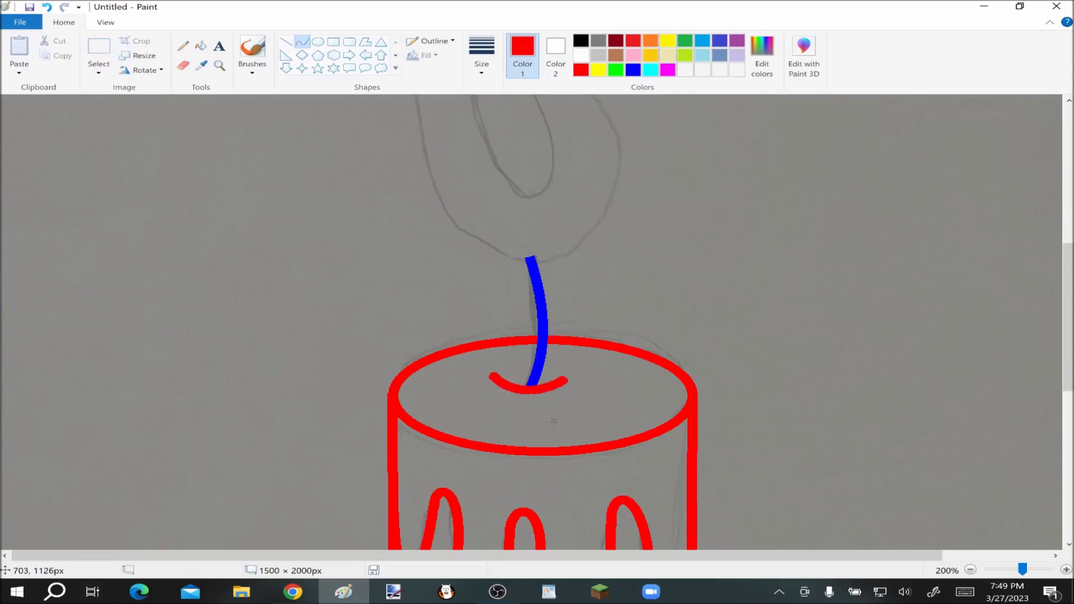
left_click(204, 68)
scroll(396, 221, "down", 2)
left_click(494, 255)
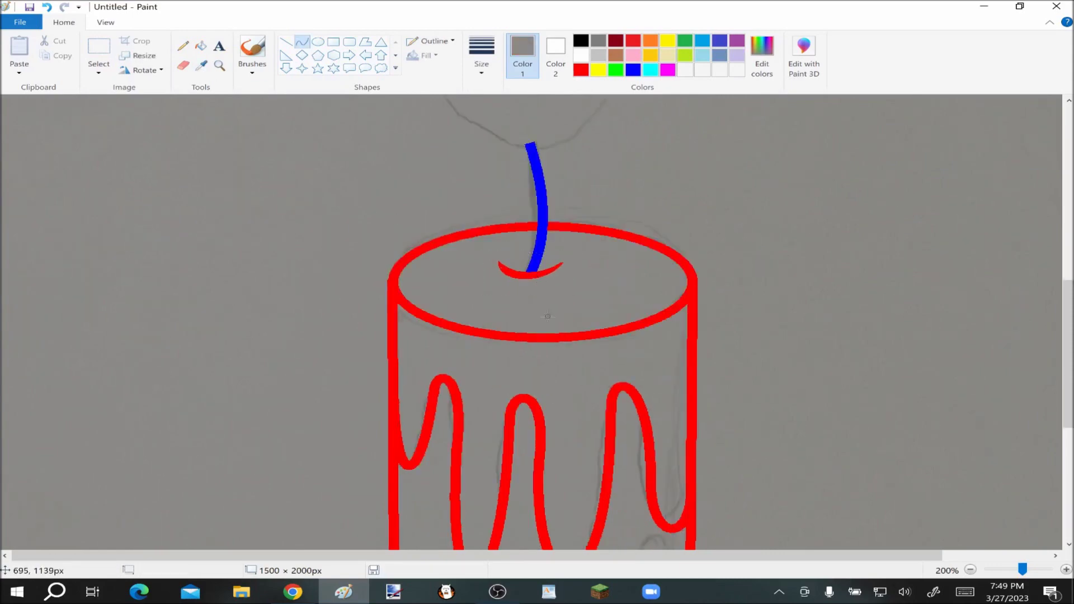
Trace the right edge of the outer flame with a yellow S-shaped curve from the wick to the flame's tip
scroll(547, 316, "down", 2)
scroll(548, 316, "up", 8)
mouse_move(532, 491)
left_mouse_down()
mouse_move(607, 443)
mouse_move(511, 227)
left_mouse_up()
scroll(553, 336, "up", 3)
left_click(971, 569)
mouse_move(387, 404)
left_mouse_down()
mouse_move(386, 321)
mouse_move(211, 308)
left_mouse_up()
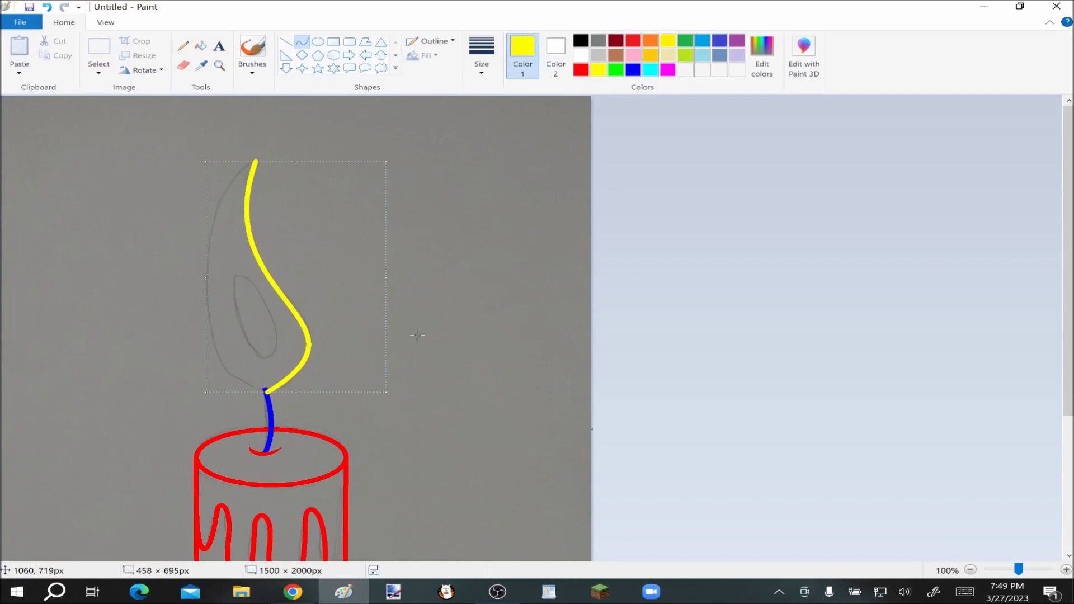
Close the outer flame with a yellow curve along its left edge from the tip to the wick
scroll(457, 346, "up", 1)
mouse_move(512, 114)
left_mouse_down()
mouse_move(502, 436)
mouse_move(534, 462)
left_mouse_up()
scroll(503, 335, "down", 3)
left_click(970, 570)
scroll(392, 279, "up", 3)
mouse_move(252, 190)
left_mouse_down()
mouse_move(202, 181)
mouse_move(164, 373)
left_mouse_up()
Sharpen the outer flame's tip using the sampled background gray and the yellow pencil
left_click(201, 65)
left_click(369, 281)
left_click(1066, 570)
left_click(1065, 570)
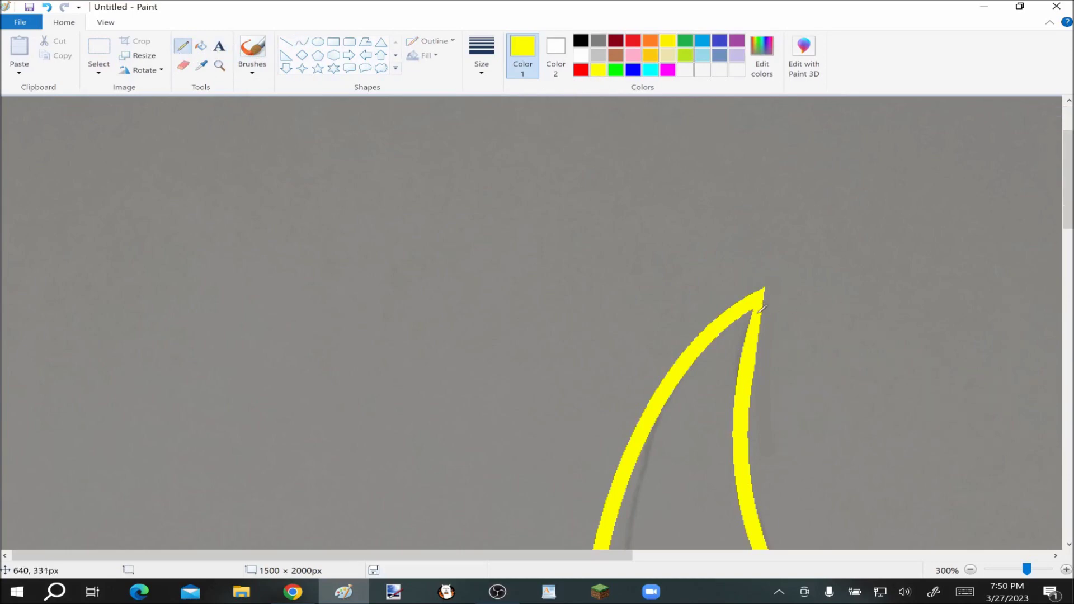
Outline the wick's tip in blue where the flame's base covers it, and fill the overlap blue
scroll(760, 307, "down", 10)
left_click(302, 42)
left_click(481, 56)
left_click(460, 93)
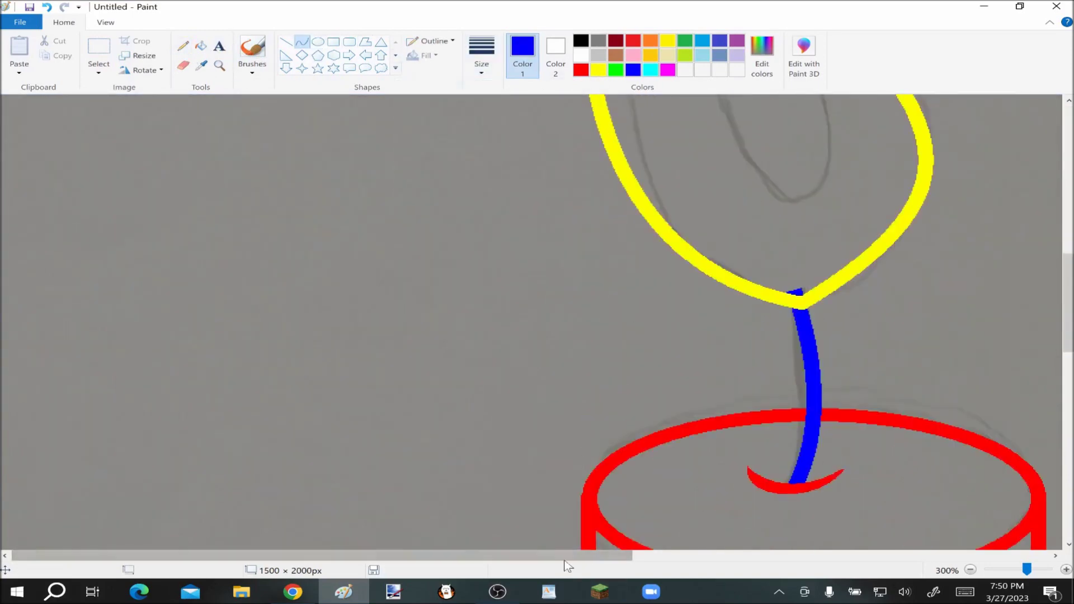
left_click(1066, 570)
left_click(1066, 570)
left_click(1066, 569)
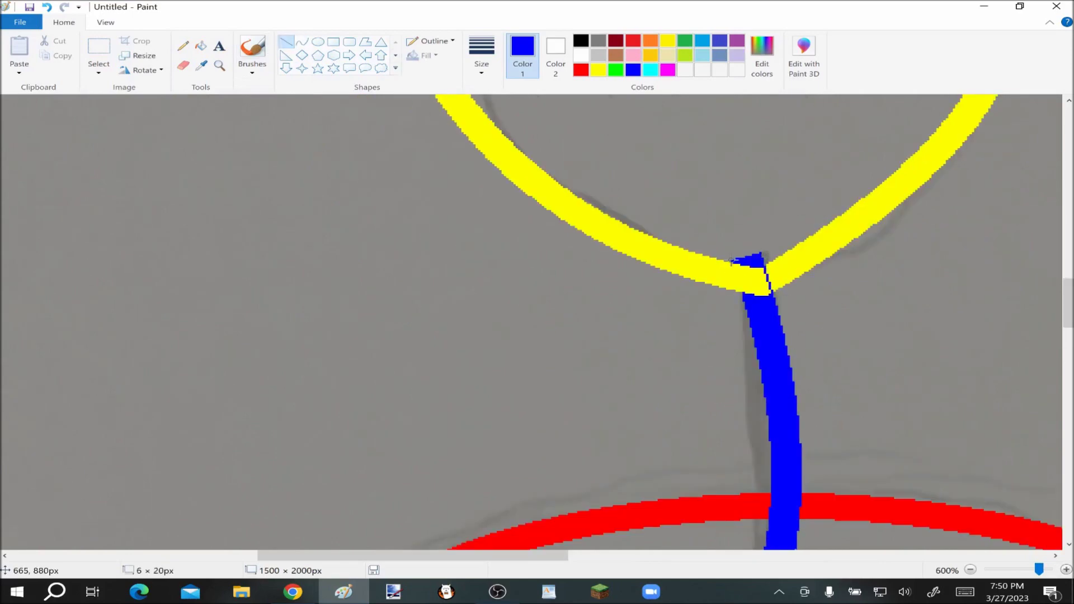
left_click(201, 46)
left_click(755, 274)
Trace the left and lower edge of the inner flame with a thin green curve
scroll(985, 431, "up", 8)
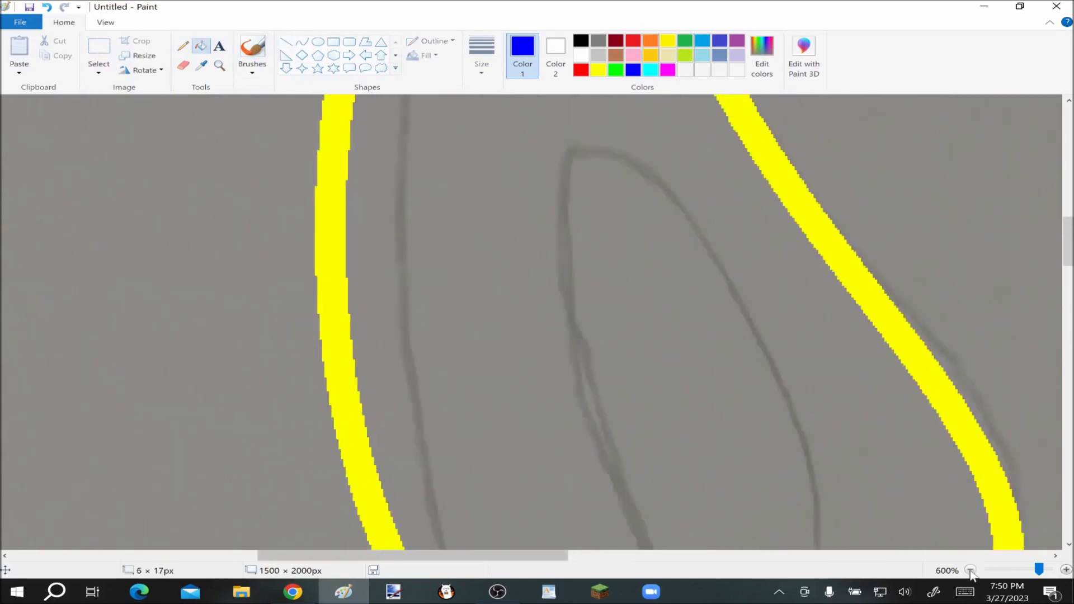
left_click(970, 569)
left_click(970, 570)
left_click(619, 67)
left_click(302, 42)
left_click(478, 68)
left_click(467, 147)
mouse_move(385, 133)
left_mouse_down()
mouse_move(432, 403)
mouse_move(566, 349)
left_mouse_up()
mouse_move(314, 414)
left_mouse_down()
mouse_move(278, 438)
mouse_move(288, 502)
left_mouse_up()
left_click_drag(537, 512, 597, 533)
scroll(566, 442, "up", 2)
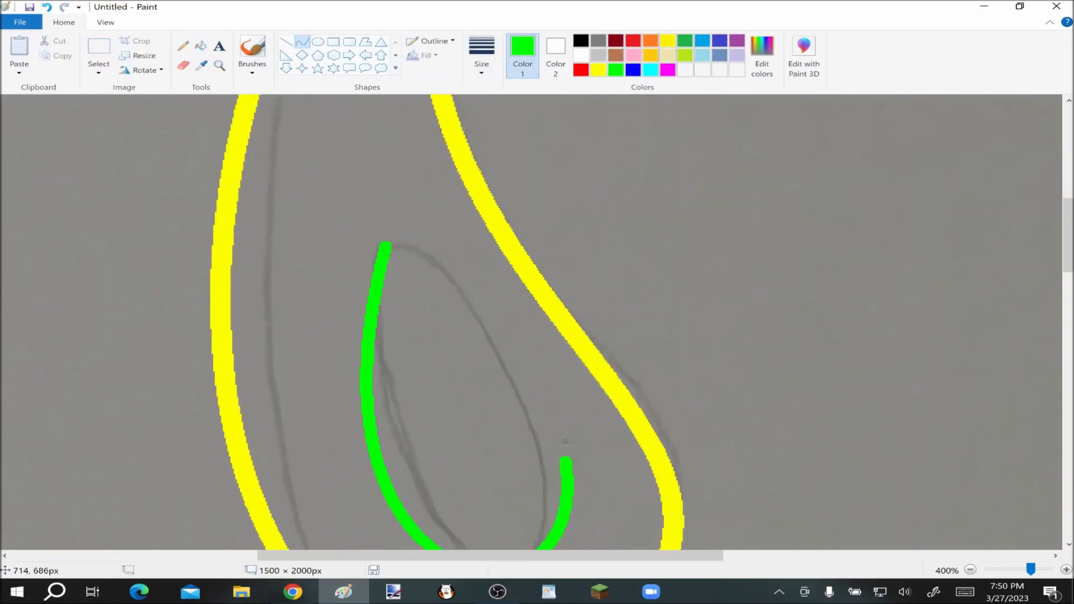
left_click_drag(565, 462, 386, 246)
left_click_drag(556, 419, 388, 382)
right_click(468, 343)
left_click(459, 352)
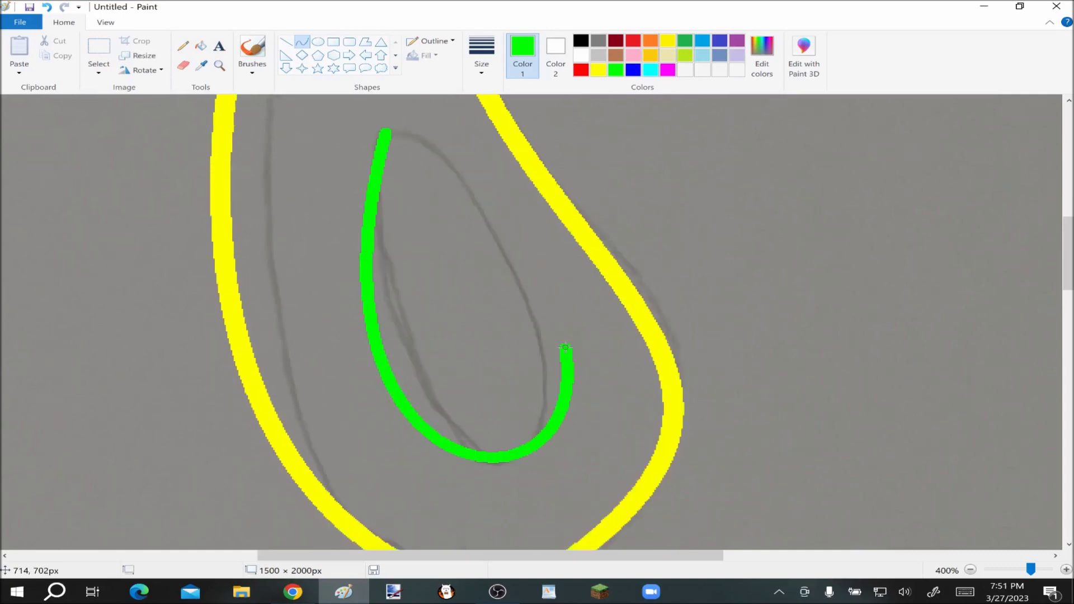
Close the inner flame with a green curve up to its tip and sharpen the tip using the sampled background gray
left_click_drag(566, 348, 386, 134)
left_click_drag(508, 280, 381, 261)
left_click(202, 66)
left_click(433, 215)
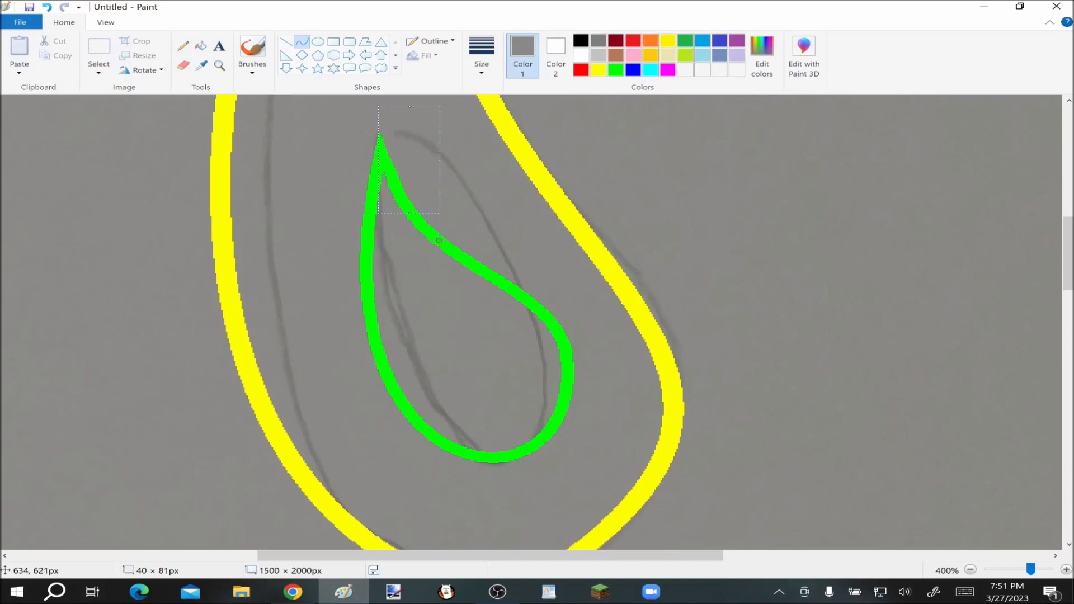
Start saving the drawing as a new bitmap file in the Desktop folder BMP Bases and Sketches
scroll(1015, 479, "up", 8)
left_click(971, 570)
left_click(971, 570)
left_click(971, 570)
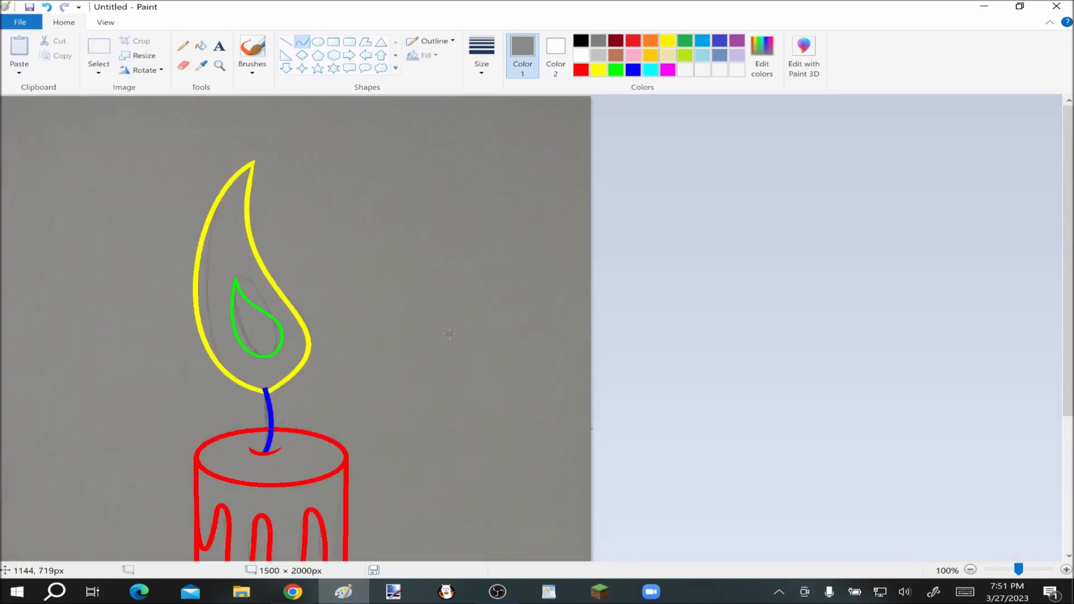
left_click(20, 21)
mouse_move(61, 132)
left_click(256, 134)
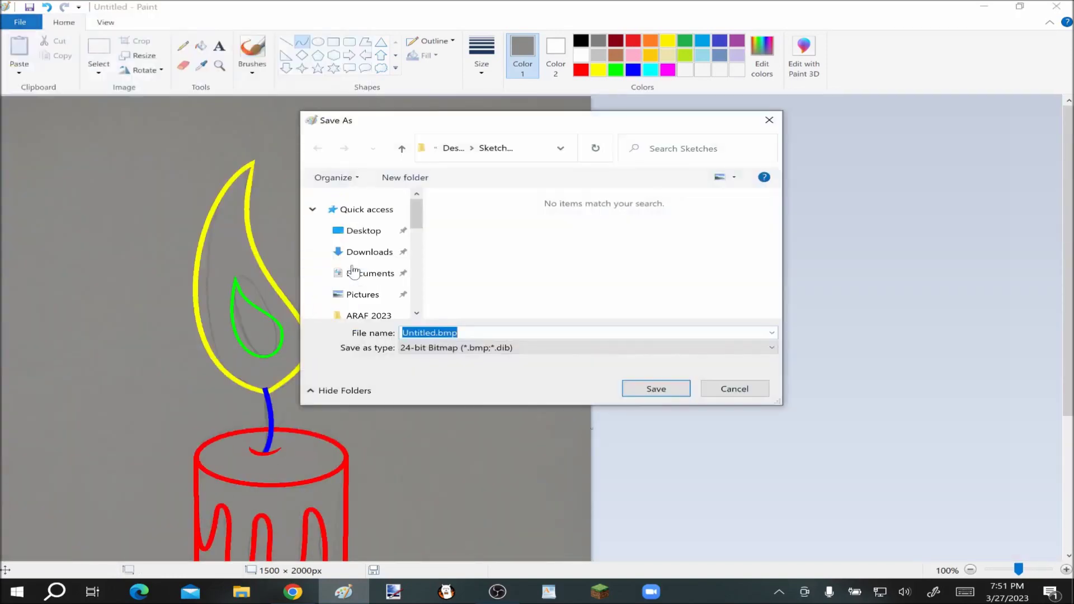
left_click(352, 231)
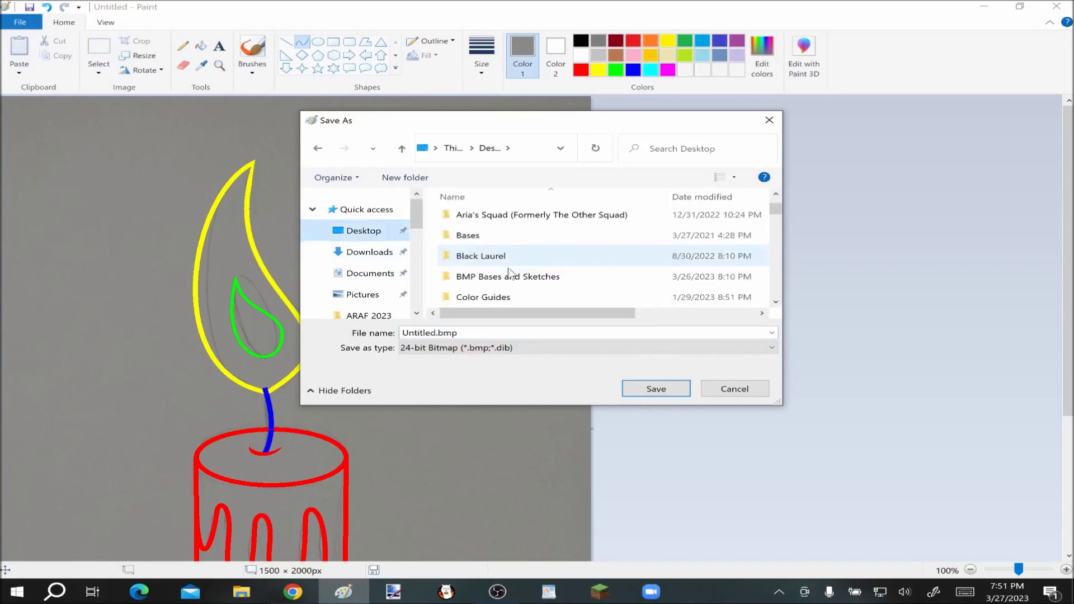
double_click(498, 274)
Save the drawing as a 16 Color Bitmap named "10 days of alyssmas day 8 bmp"
left_click(439, 350)
left_click(439, 359)
left_click(442, 348)
left_click(448, 370)
left_click_drag(474, 333, 402, 333)
type("10")
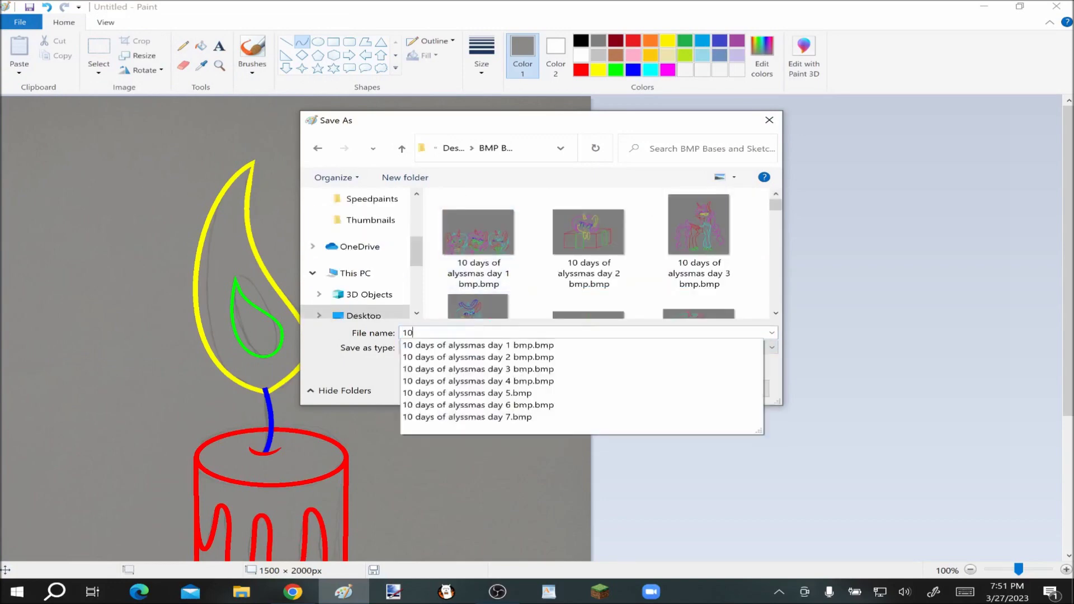
type(" days of alyssmas day 8 bmp")
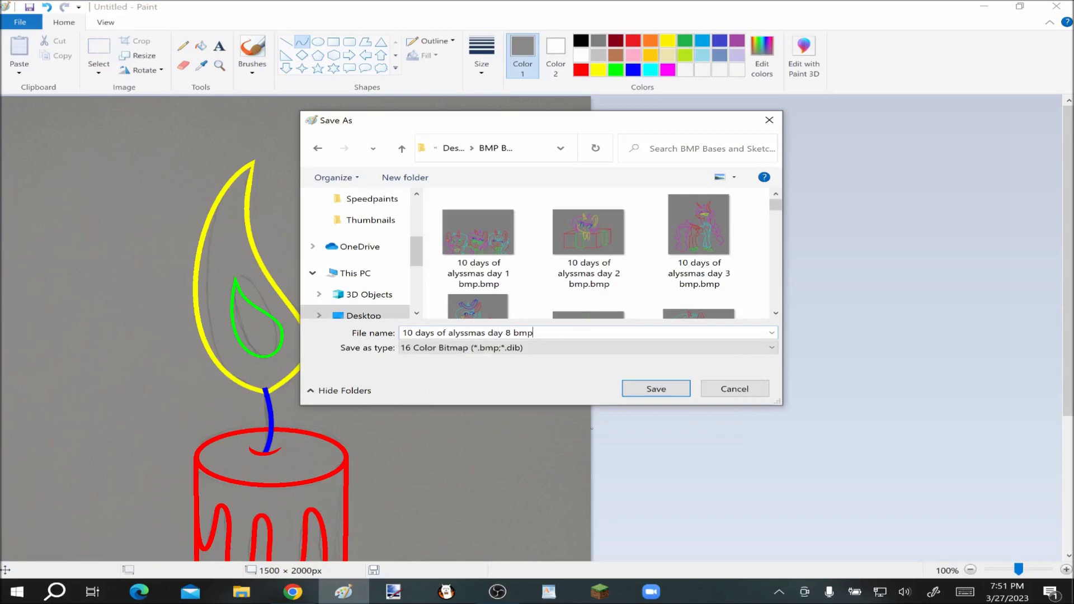
left_click(628, 393)
left_click(585, 328)
Fill the gray background and the gray areas inside the flames, candle and wax drops with white
left_click(201, 66)
left_click(204, 118)
left_click(201, 46)
right_click(212, 157)
right_click(222, 235)
right_click(254, 330)
scroll(279, 302, "down", 3)
right_click(313, 256)
right_click(322, 297)
right_click(320, 389)
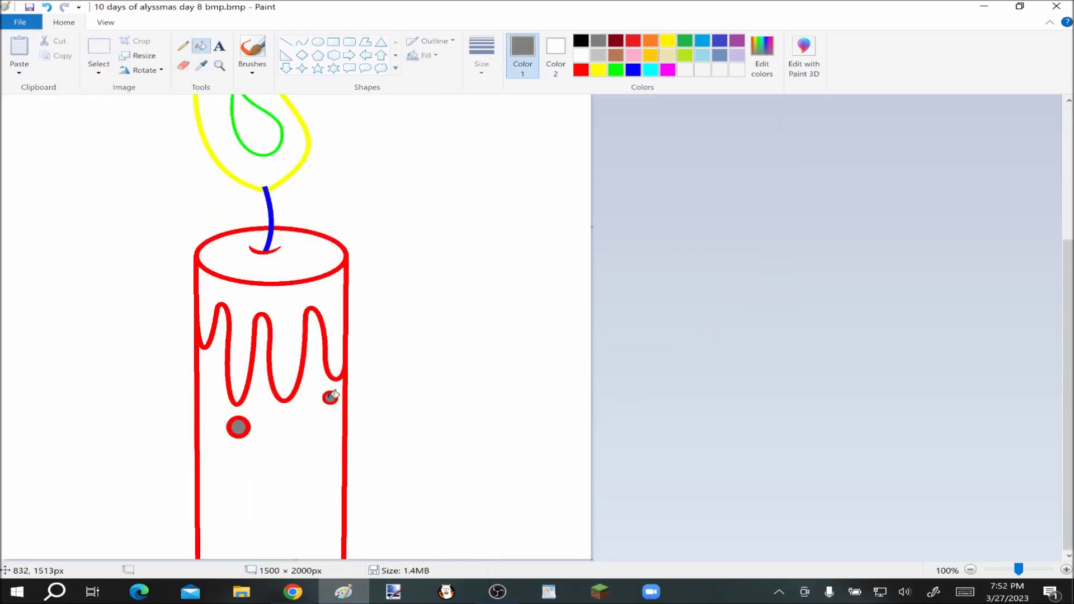
Fill the outer flame with yellow and the inner flame with bright green
scroll(249, 423, "up", 3)
left_click(598, 70)
left_click(215, 168)
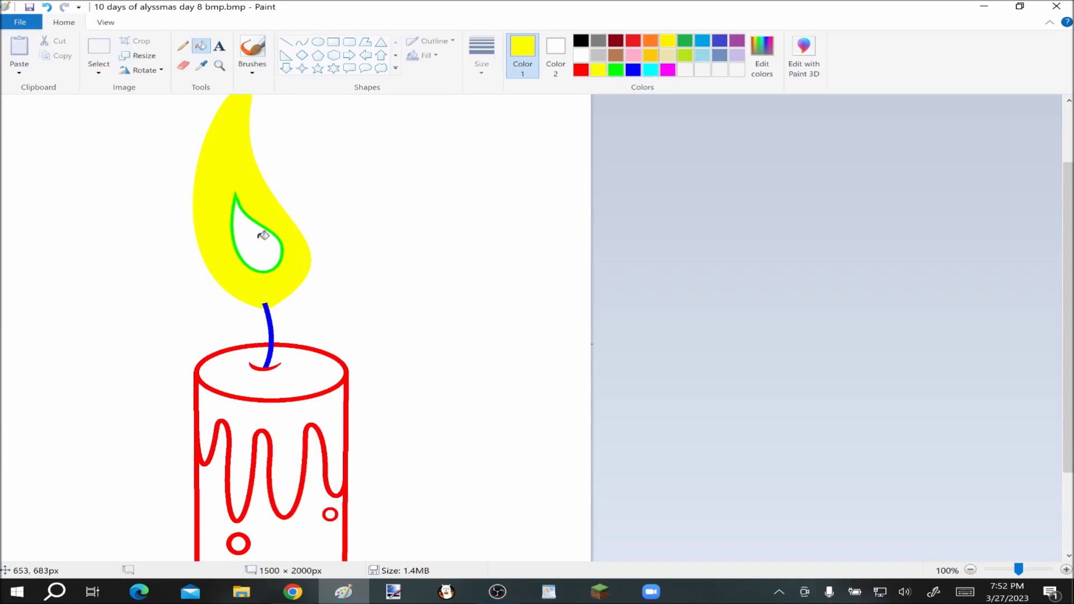
left_click(615, 70)
left_click(258, 241)
Start saving the drawing as a PNG picture in the Desktop folder Unedited Art and Bases
scroll(384, 247, "up", 3)
left_click(21, 22)
mouse_move(47, 132)
left_click(235, 84)
scroll(58, 180, "up", 1)
left_click(67, 119)
scroll(208, 149, "down", 3)
scroll(211, 154, "down", 5)
double_click(190, 185)
Name the PNG file "MLP 10 Days of Alyssmas 8" and save it
type("MLP 10")
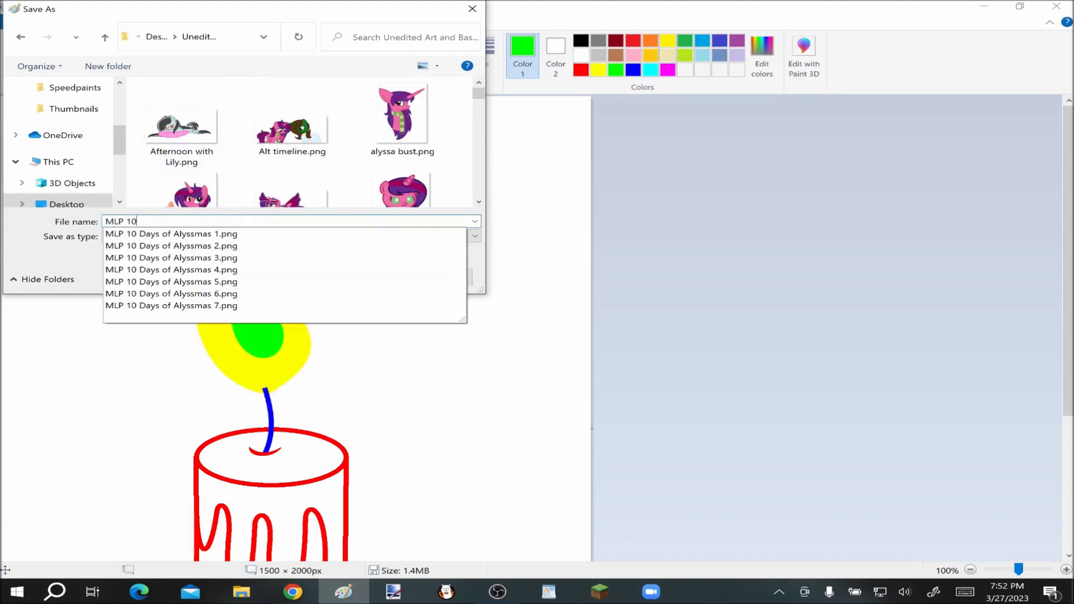
type(" Days of Alyssmas 8")
left_click(358, 275)
Enlarge the canvas to 4478 × 2150 px and paste candle_by_vector_brony_d61kiof.png from the Inanimate Objects folder beside the drawn candle
scroll(301, 434, "down", 1)
left_click_drag(300, 434, 885, 456)
left_click(19, 73)
left_click(40, 101)
left_click(365, 231)
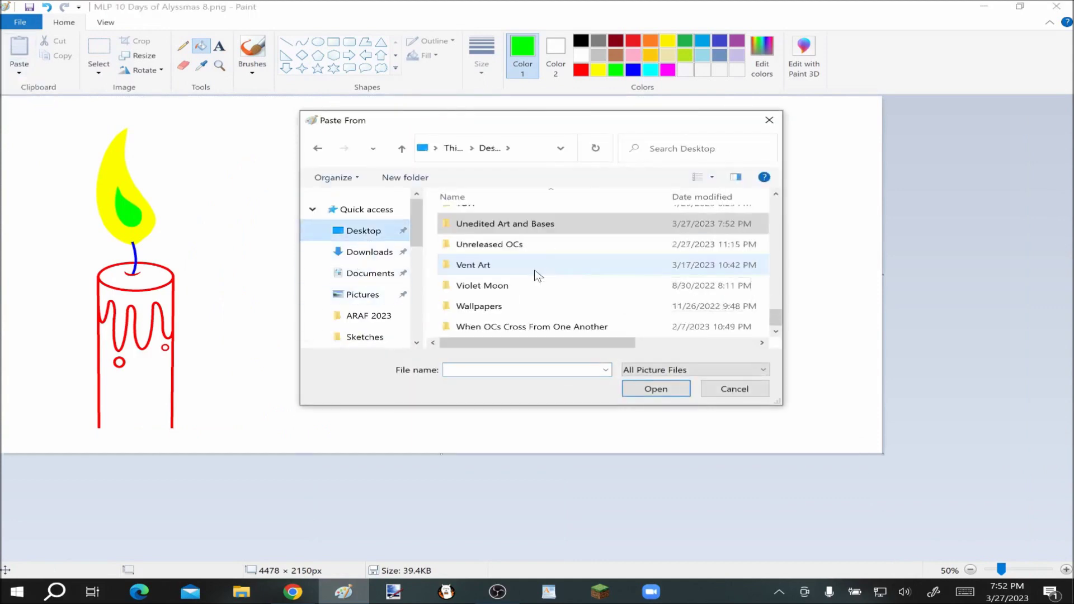
scroll(515, 277, "up", 6)
double_click(551, 237)
double_click(561, 255)
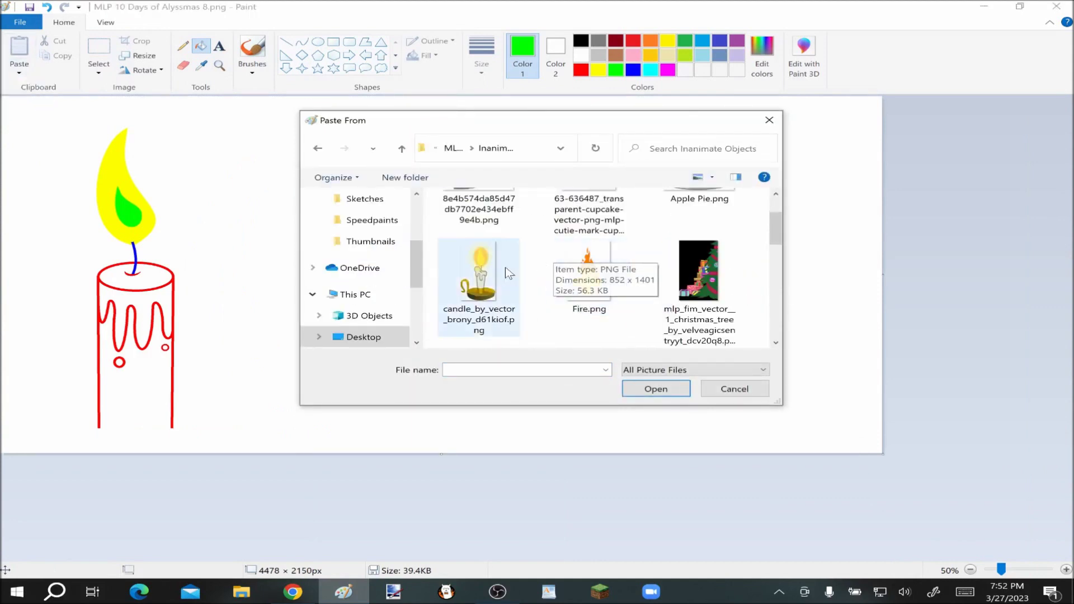
double_click(551, 253)
left_click_drag(143, 214, 464, 218)
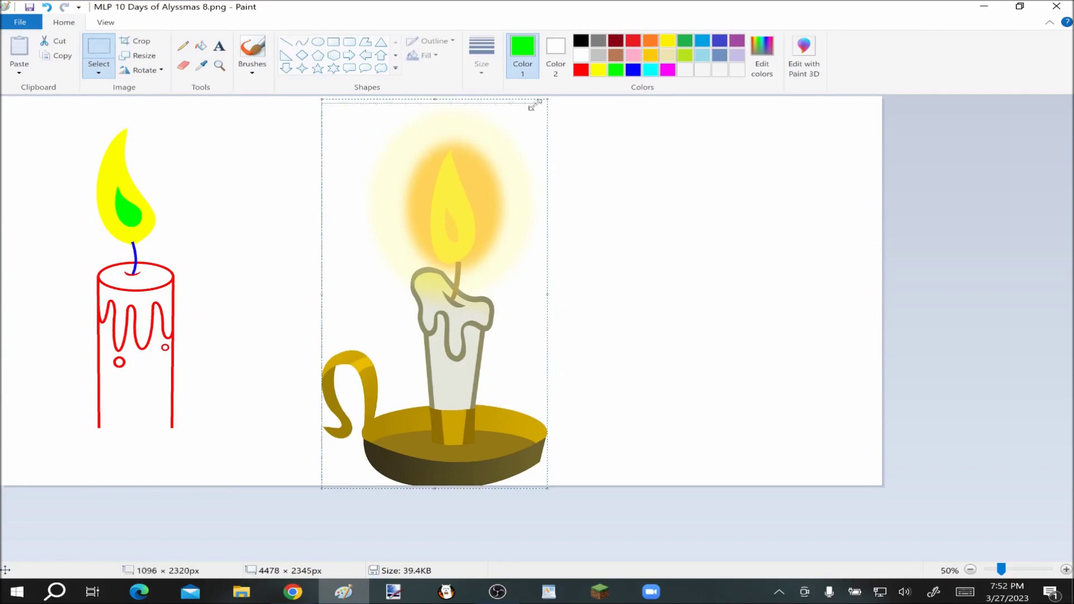
Shrink the pasted reference candle and reposition it on the white area beside the drawn candle
left_click_drag(536, 105, 473, 255)
left_click_drag(424, 352, 460, 250)
left_click(667, 307)
Sample the reference candle's light wax color and its olive outline color, and add both to the custom colors
left_click(1066, 569)
scroll(510, 219, "down", 5)
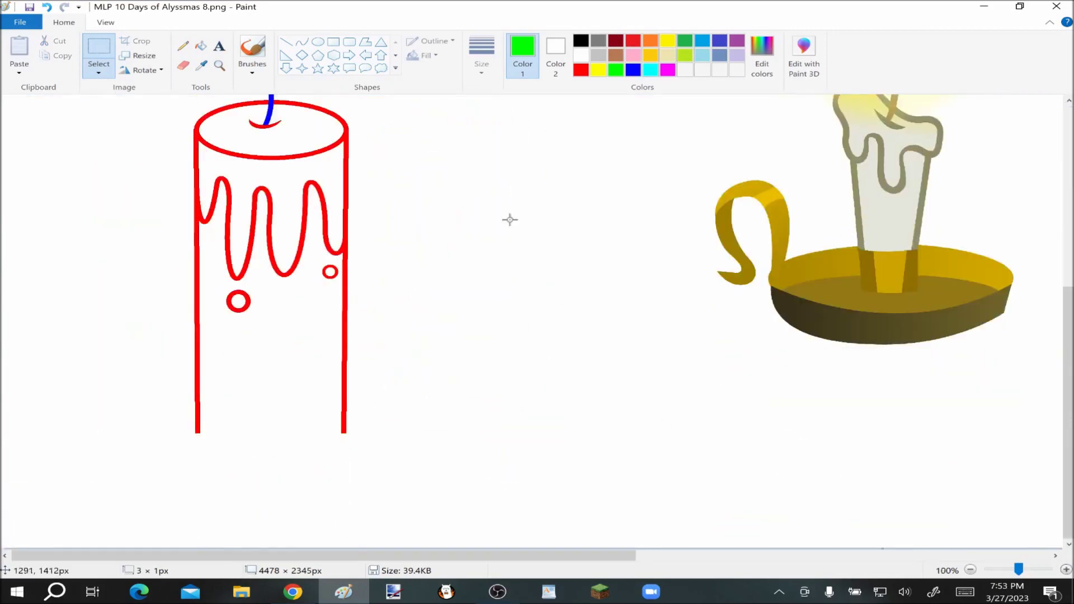
left_click(203, 67)
left_click(876, 232)
left_click(761, 56)
left_click(395, 381)
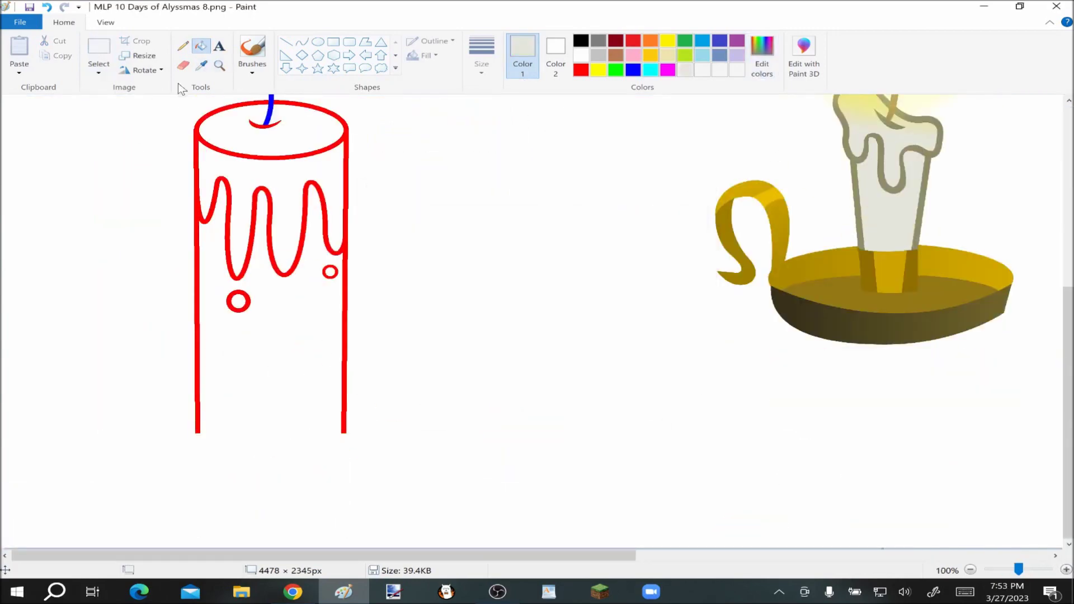
left_click(865, 232)
left_click(762, 56)
left_click(386, 378)
Recolor the outer flame, inner flame and wick with the matching colors sampled from the reference candle
scroll(336, 280, "up", 4)
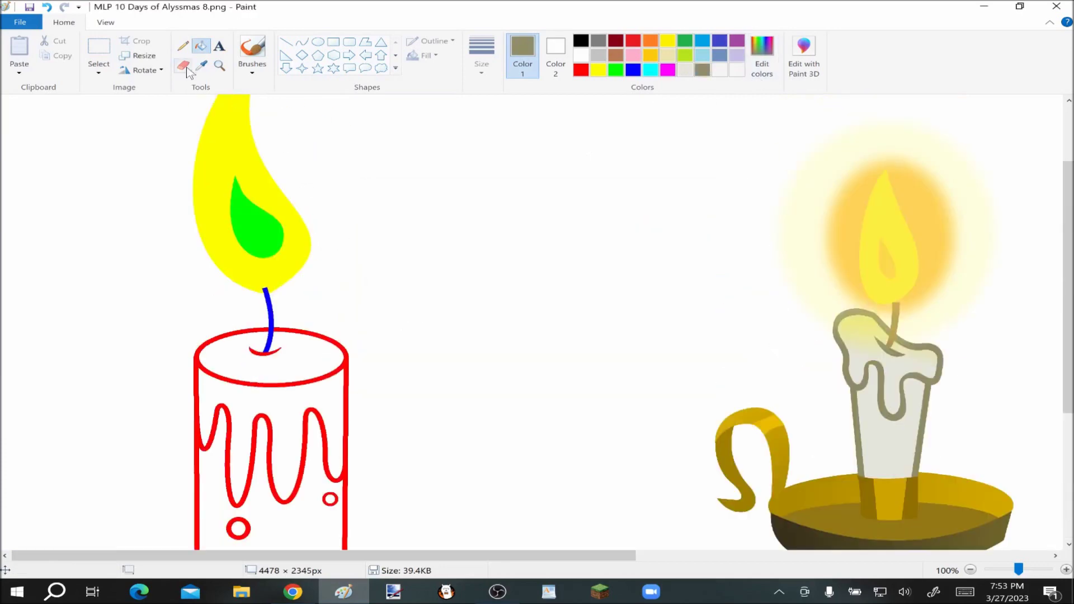
left_click(896, 223)
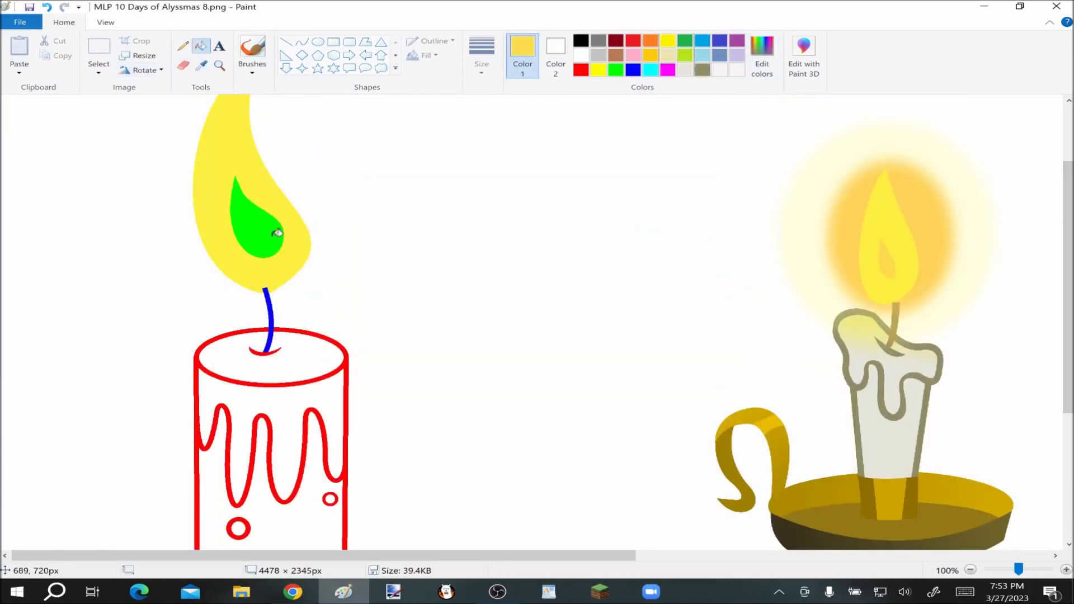
left_click(257, 192)
left_click(203, 66)
left_click(893, 342)
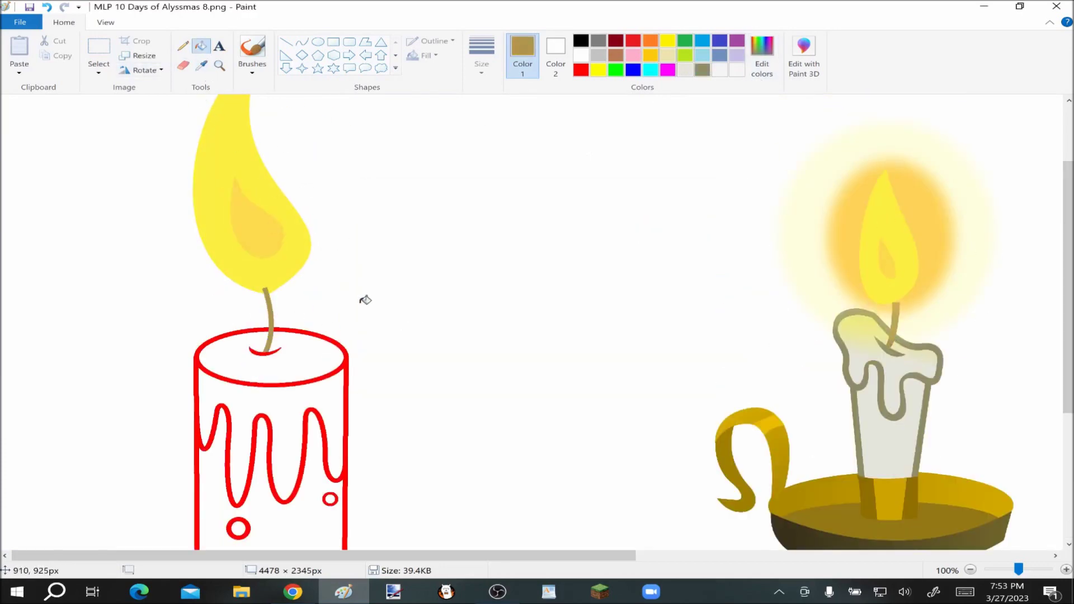
Recolor all red lines of the candle, including the drips, droplets and wick dent, with the olive outline color
left_click(348, 357)
scroll(332, 378, "down", 2)
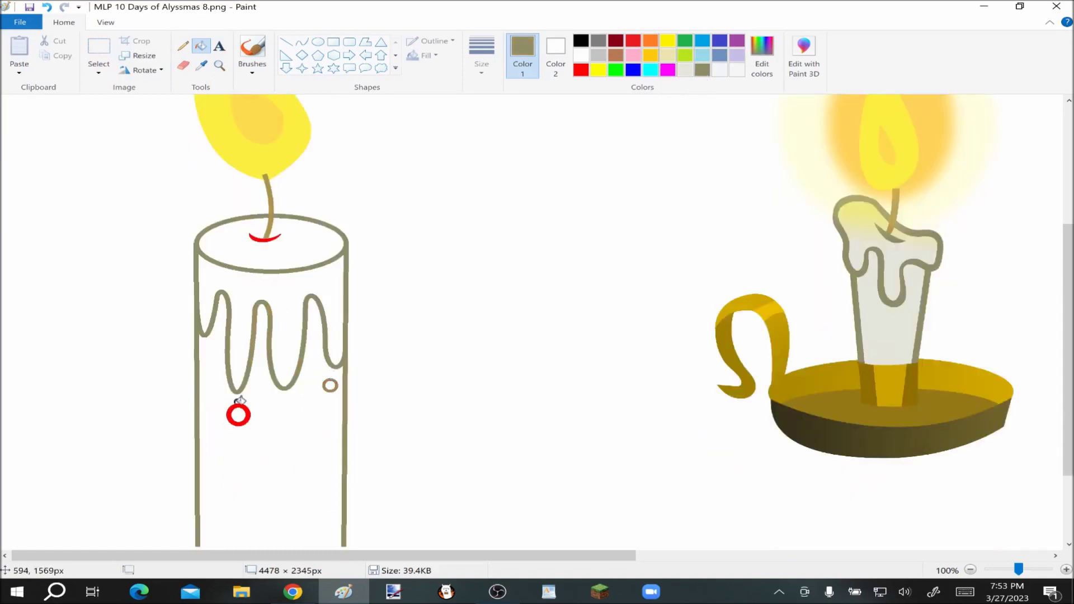
left_click(275, 242)
scroll(588, 294, "down", 2)
scroll(605, 289, "up", 4)
Crop the canvas to a 1542 × 1981 px area around the drawn candle and shift the drawing slightly right and down
left_click(98, 53)
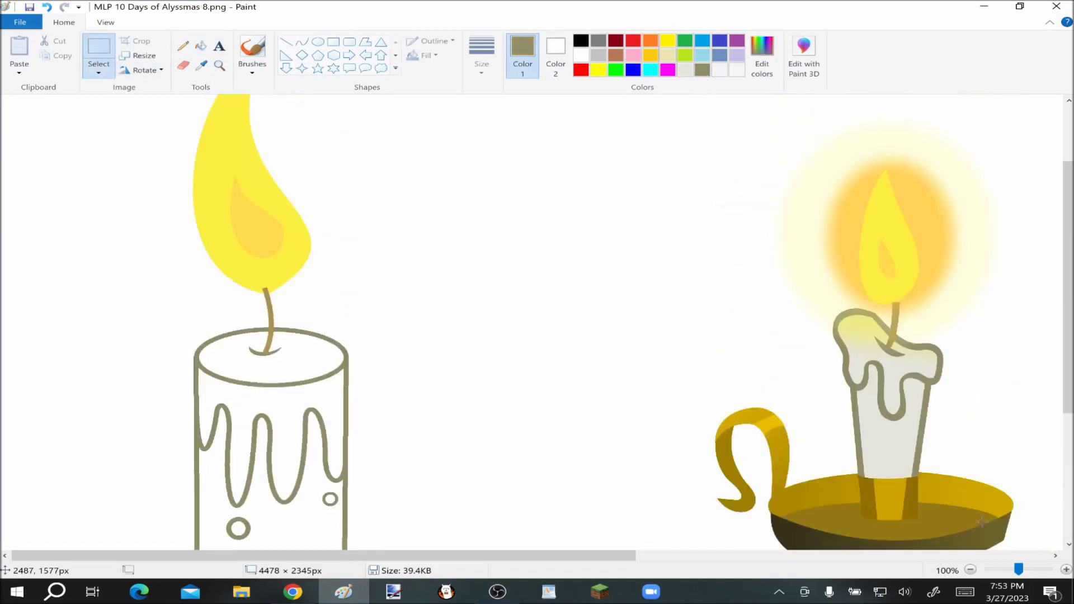
left_click(970, 570)
left_click_drag(249, 97, 132, 415)
left_click_drag(303, 102, 3, 432)
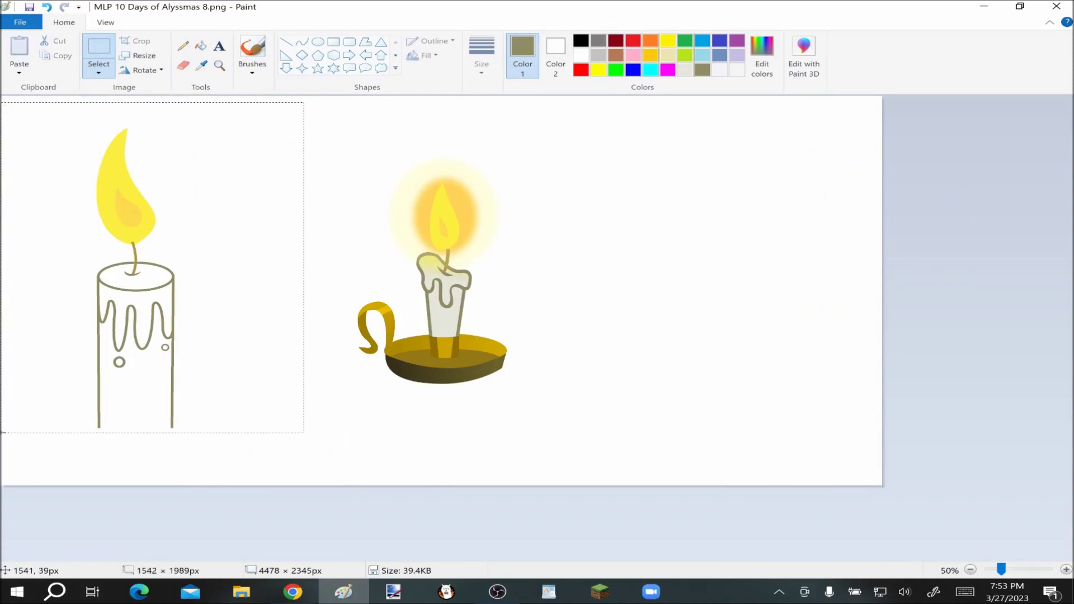
right_click(78, 373)
left_click(78, 405)
scroll(420, 283, "up", 1)
left_click(98, 69)
left_click(88, 152)
left_click_drag(233, 328, 262, 338)
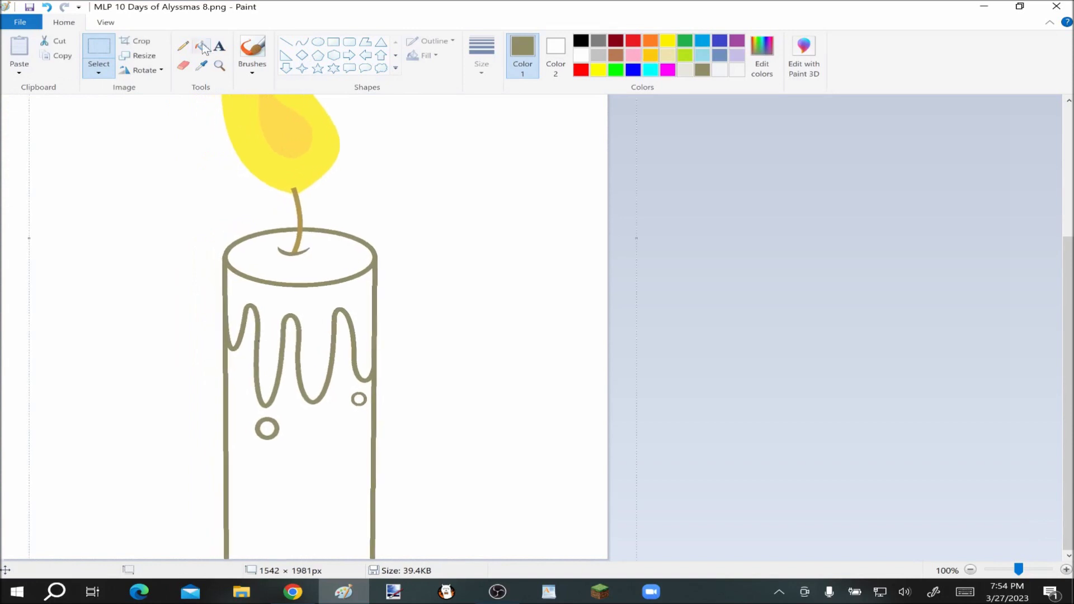
Fill the candle's top, drips, body and droplets with the saved light wax color
left_click(202, 47)
left_click(685, 69)
left_click(300, 275)
left_click(314, 297)
left_click(347, 392)
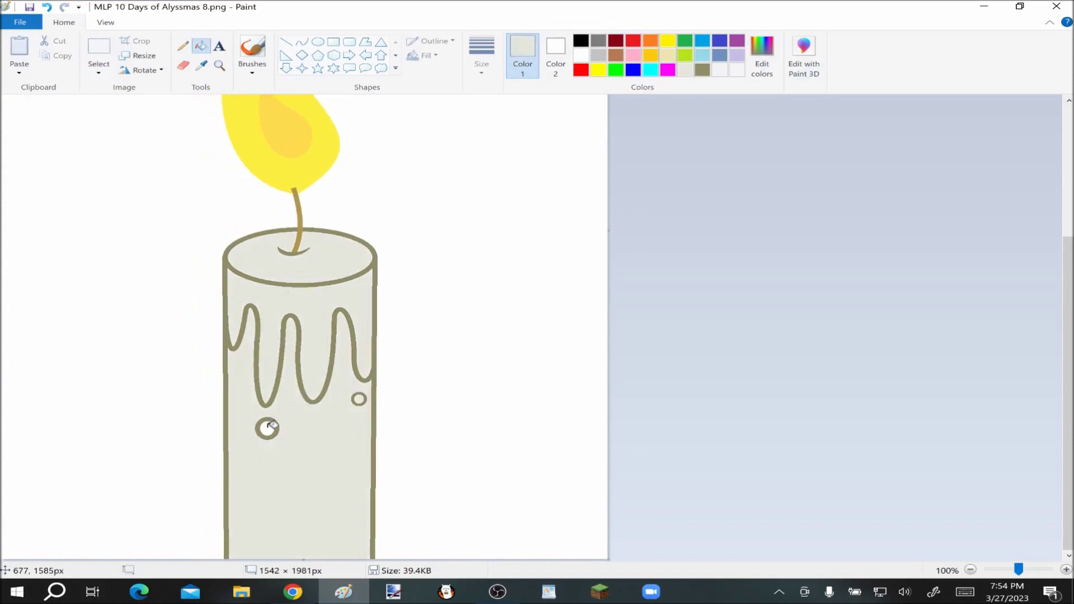
scroll(346, 308, "up", 3)
Switch to paint.net, start importing a layer from a file, and open the Desktop folder Unedited Art and Bases
left_click(394, 592)
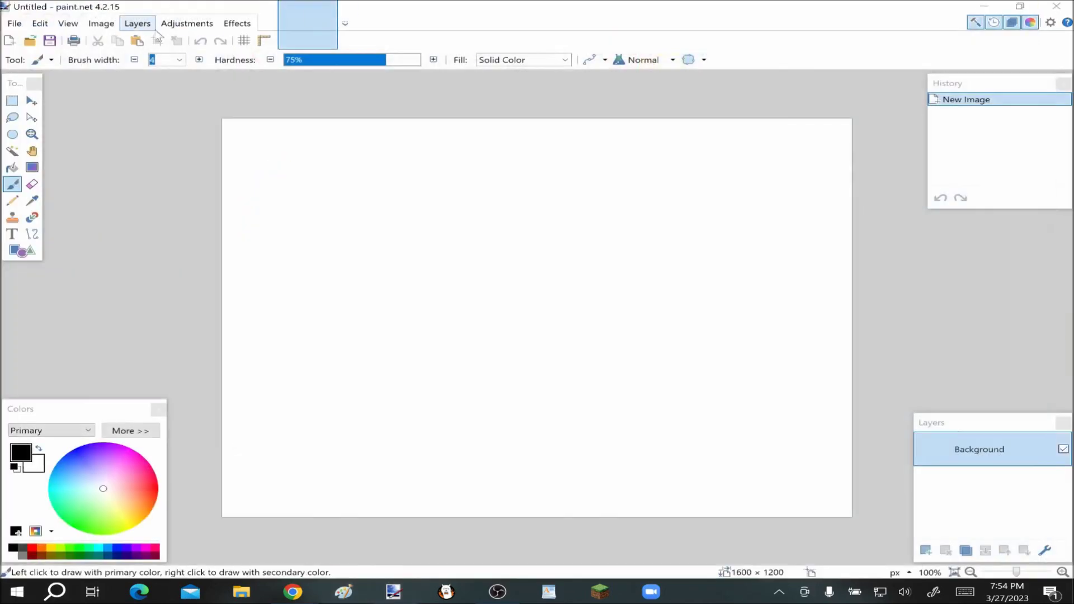
left_click(137, 23)
left_click(179, 99)
left_click(66, 120)
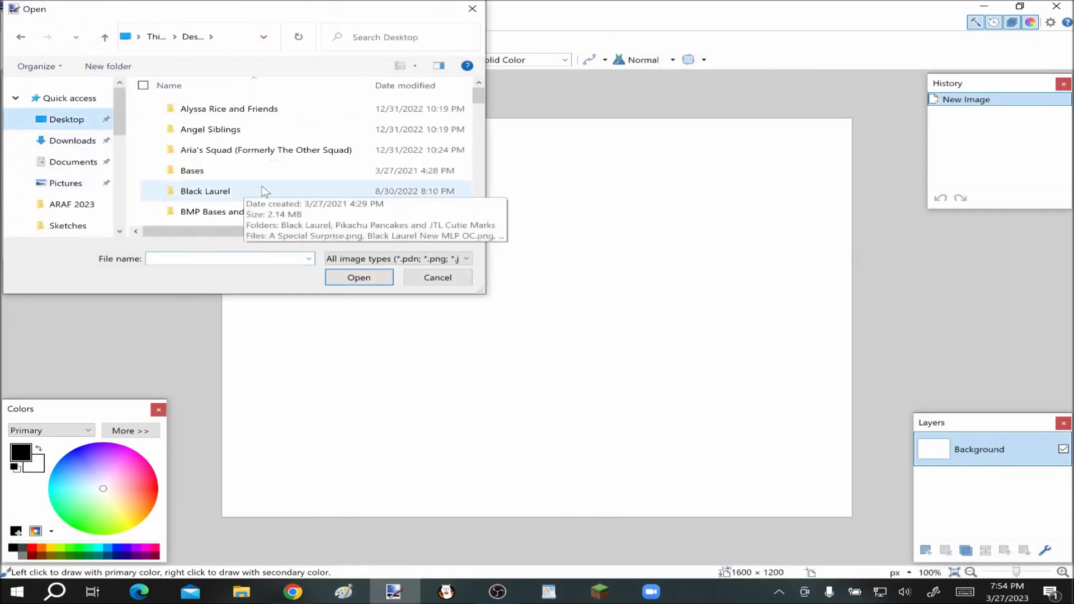
scroll(263, 185, "down", 3)
scroll(270, 178, "down", 12)
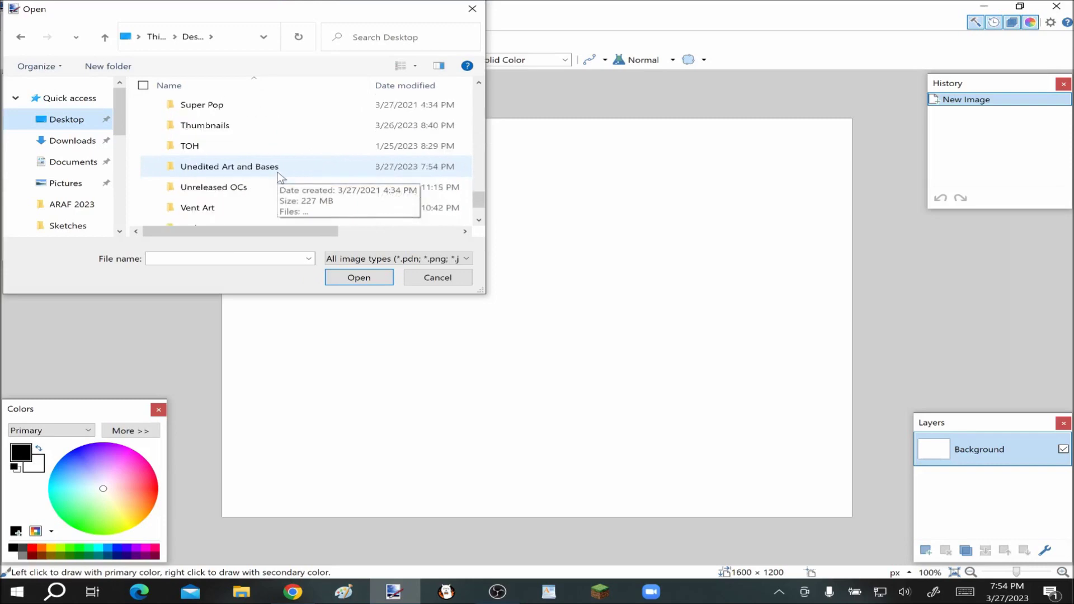
double_click(251, 189)
left_click(18, 38)
double_click(260, 199)
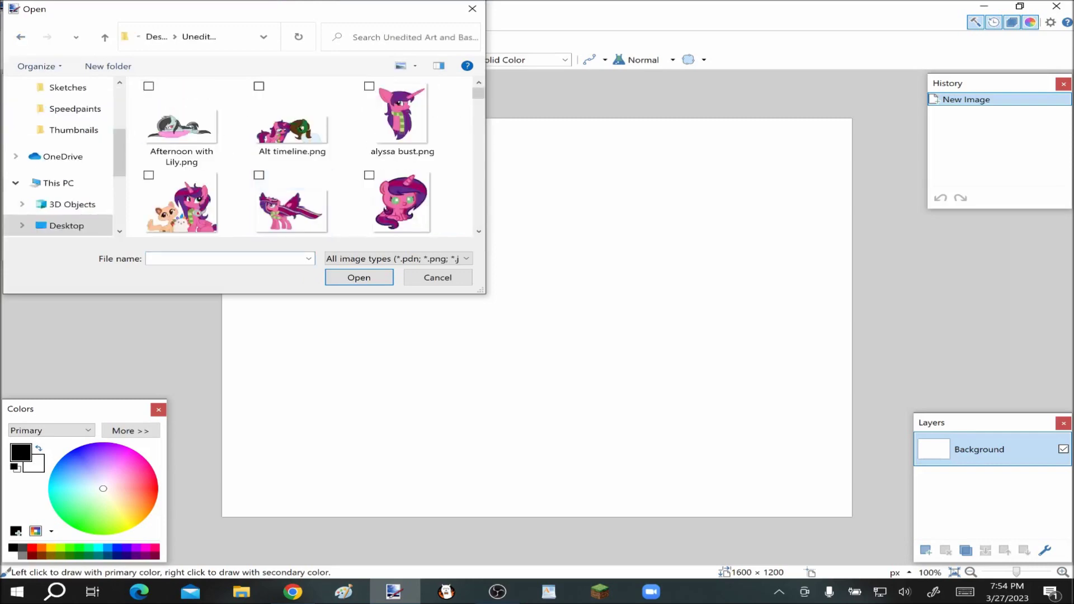
Import the MLP 10 Days of Alyssmas 8 picture as a new layer and crop the image to its bounds
left_click(227, 258)
type("MLP 1")
left_click(220, 354)
left_click(373, 277)
left_click(102, 23)
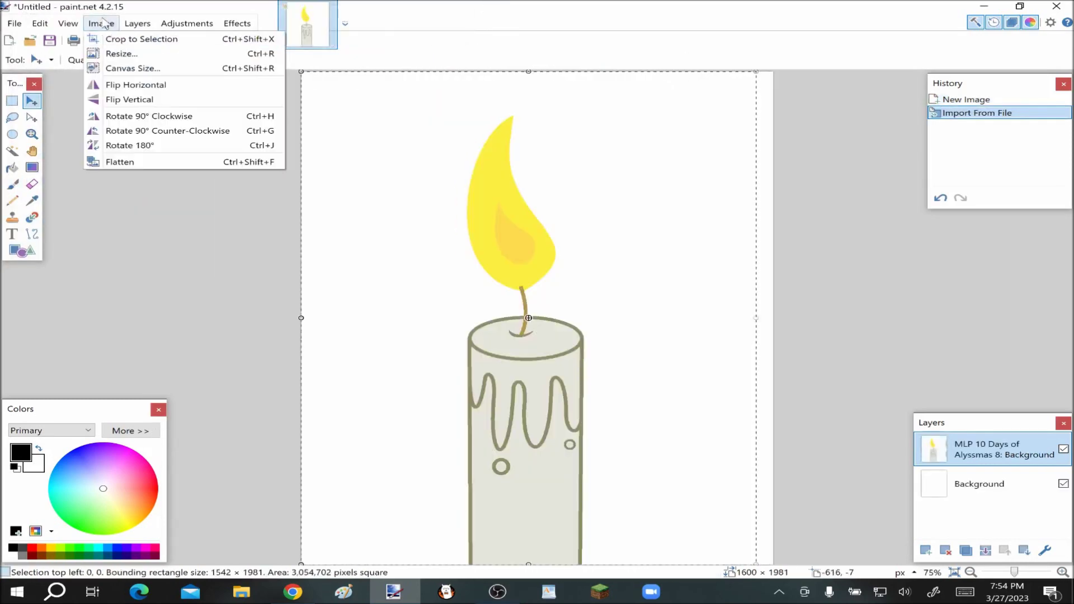
left_click(132, 40)
Erase the white area around the candle on its layer with the Magic Wand in add mode
left_click(12, 151)
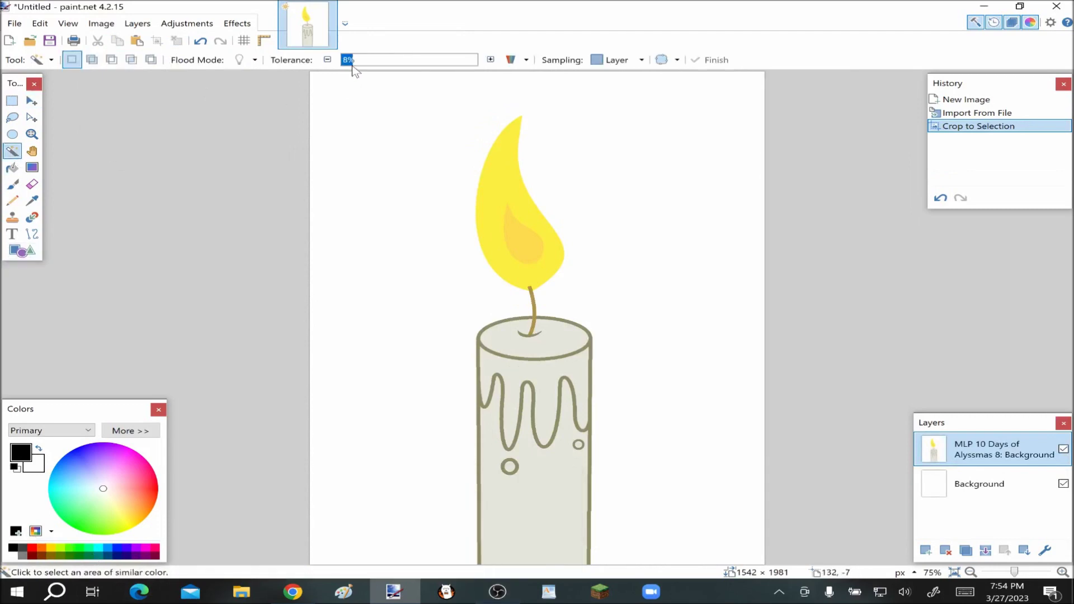
left_click(91, 60)
left_click(395, 310)
key("Delete")
Fill the Background layer with brown 7F593F
left_click(968, 484)
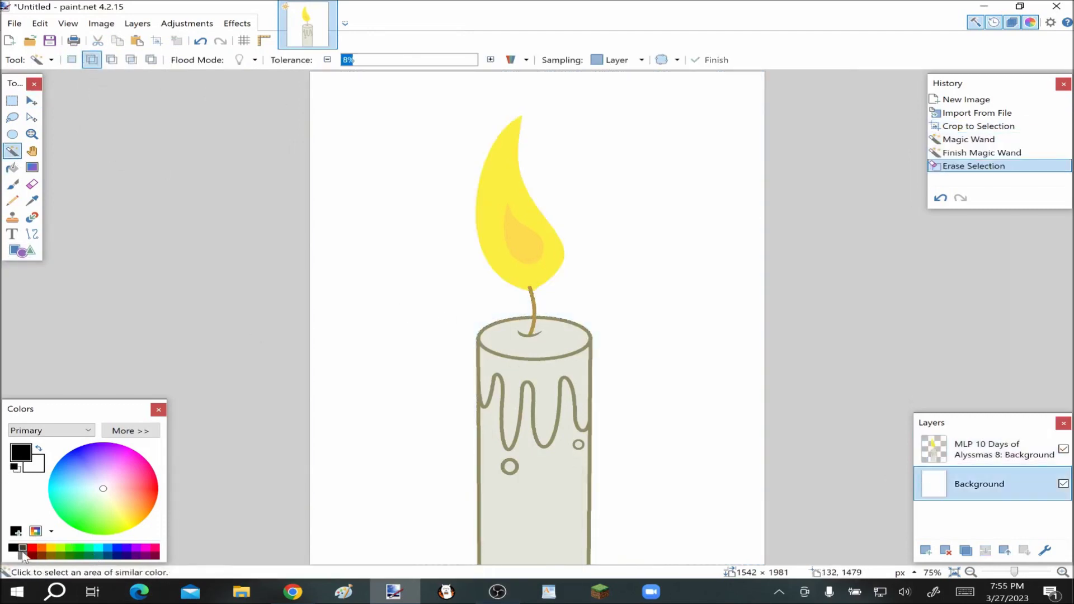
left_click(12, 168)
left_click(131, 430)
left_click(44, 540)
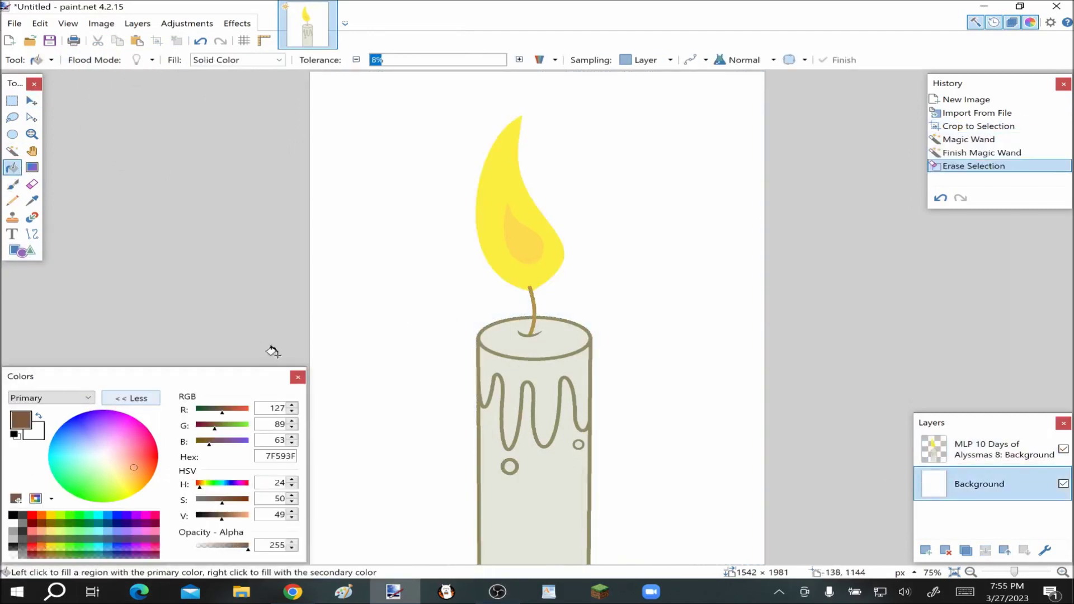
left_click(384, 343)
Try placing a duplicate of the brown Background layer above the candle layer, and undo the duplication
left_click(130, 398)
left_click(966, 550)
left_click_drag(964, 483, 957, 449)
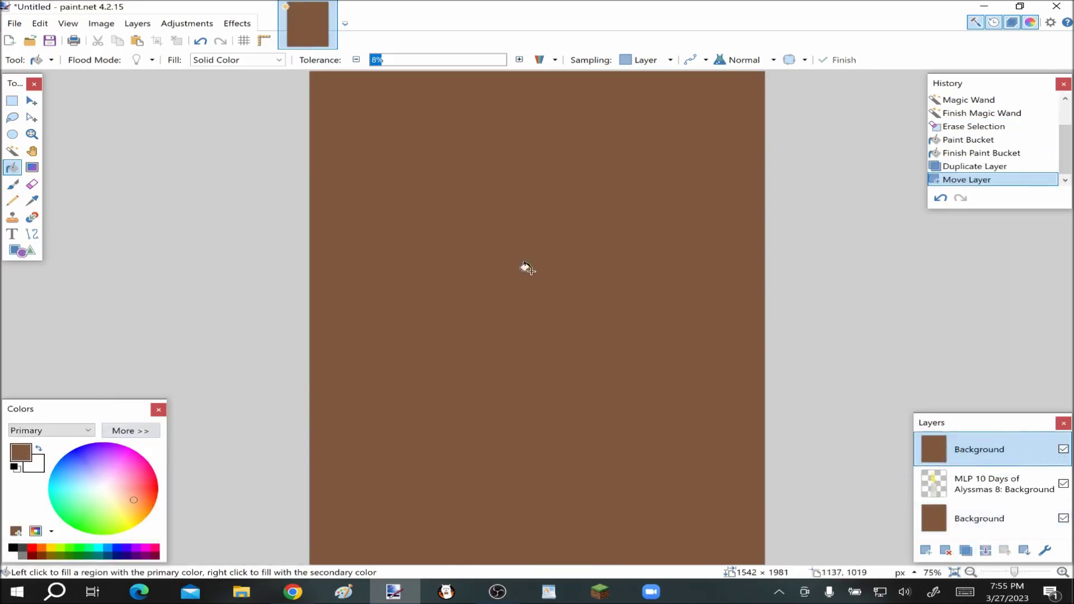
left_click(1045, 550)
left_click(619, 355)
left_click(940, 198)
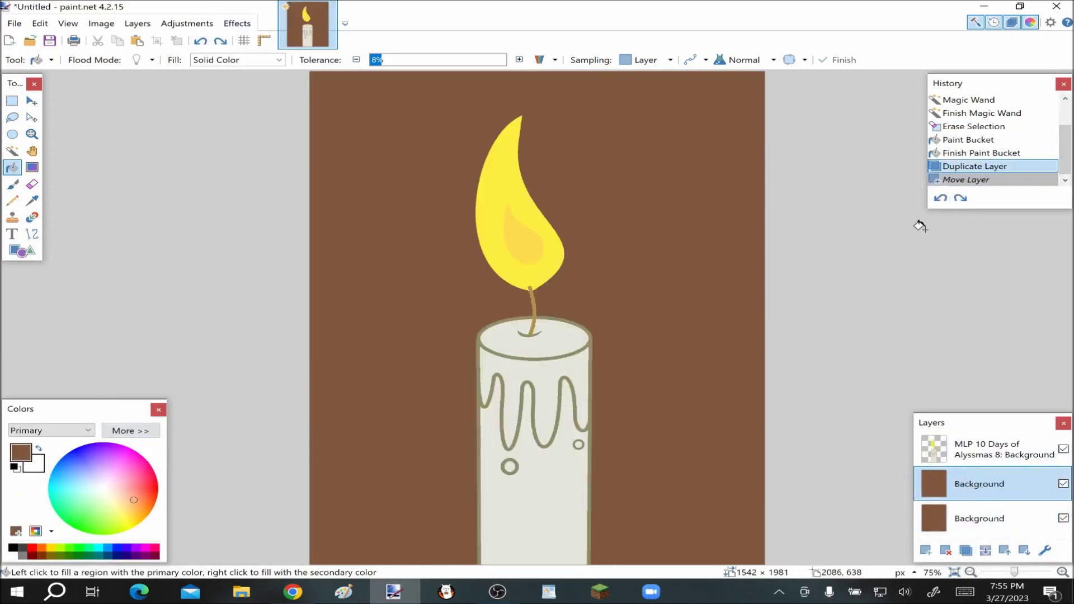
left_click(941, 198)
Fill the Background layer with black and place a duplicate of it above the candle layer
left_click(12, 549)
left_click(398, 386)
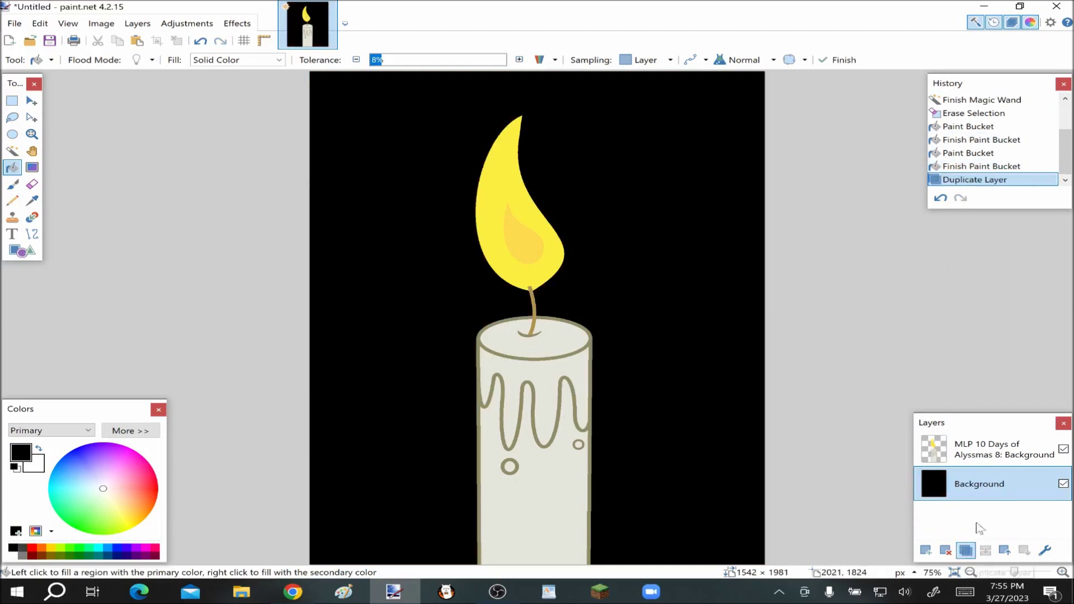
key("ctrl+shift+d")
key("ctrl+Page_Up")
Lower the opacity of the black layer above the candle to about half
key("F4")
left_click(462, 298)
left_click(444, 322)
left_click_drag(585, 328, 506, 329)
left_click(459, 298)
left_click(442, 311)
left_click(543, 355)
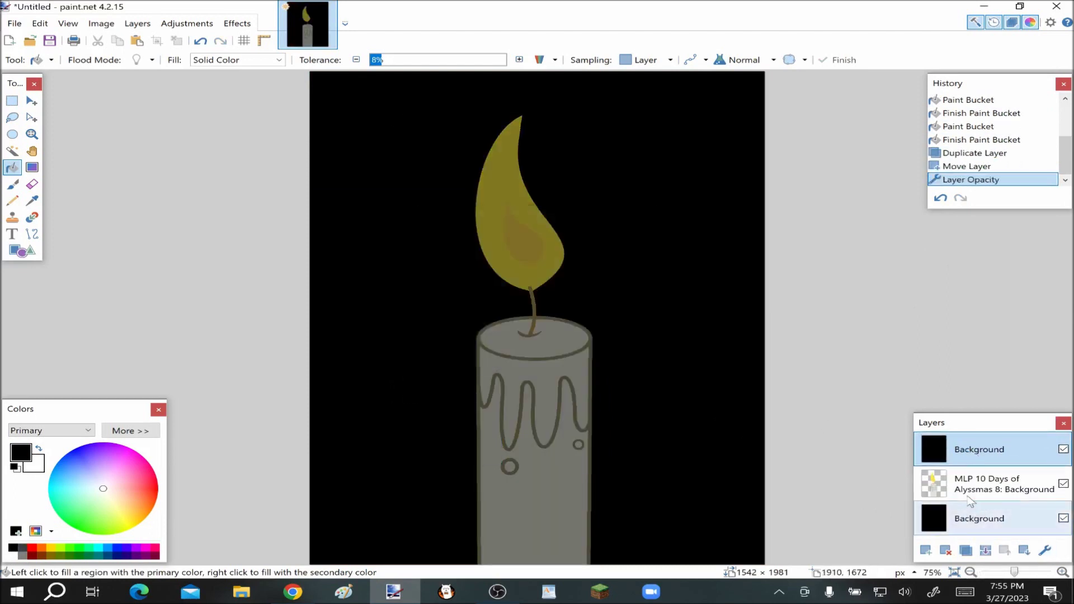
Sample the outer flame's yellow from the candle layer and add a new top layer for painting with the Paintbrush
key("alt+Page_Down")
key("k")
key("ctrl+shift+n")
left_click(13, 184)
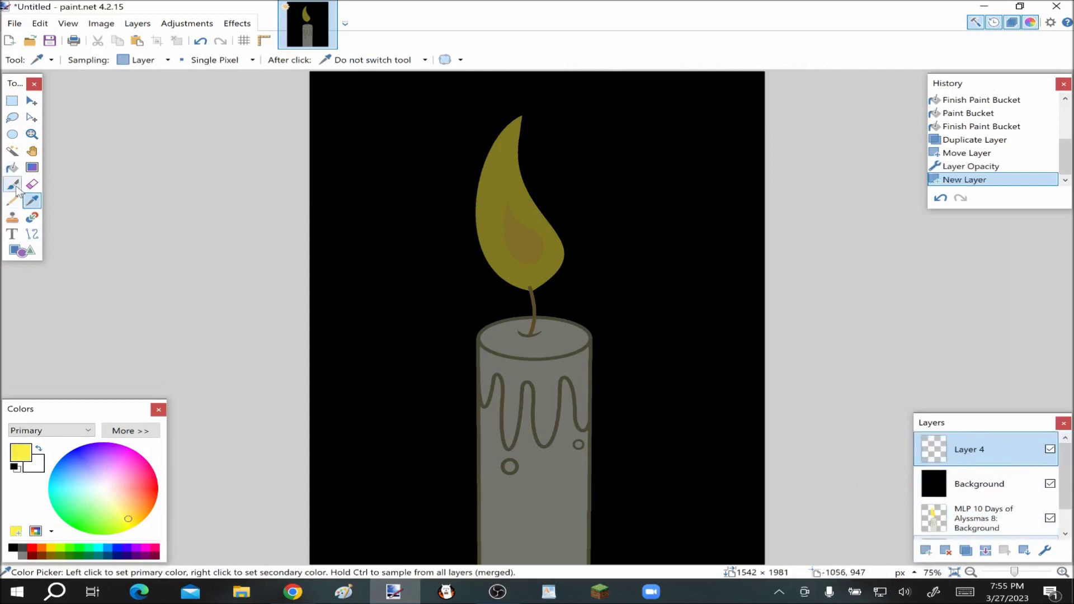
Try a yellow brush stroke of width 500 over the flame, and undo it
left_click(179, 59)
scroll(162, 344, "down", 9)
left_click(167, 296)
left_click(178, 59)
scroll(170, 159, "up", 3)
scroll(170, 158, "down", 2)
left_click(169, 212)
left_click_drag(499, 148, 520, 245)
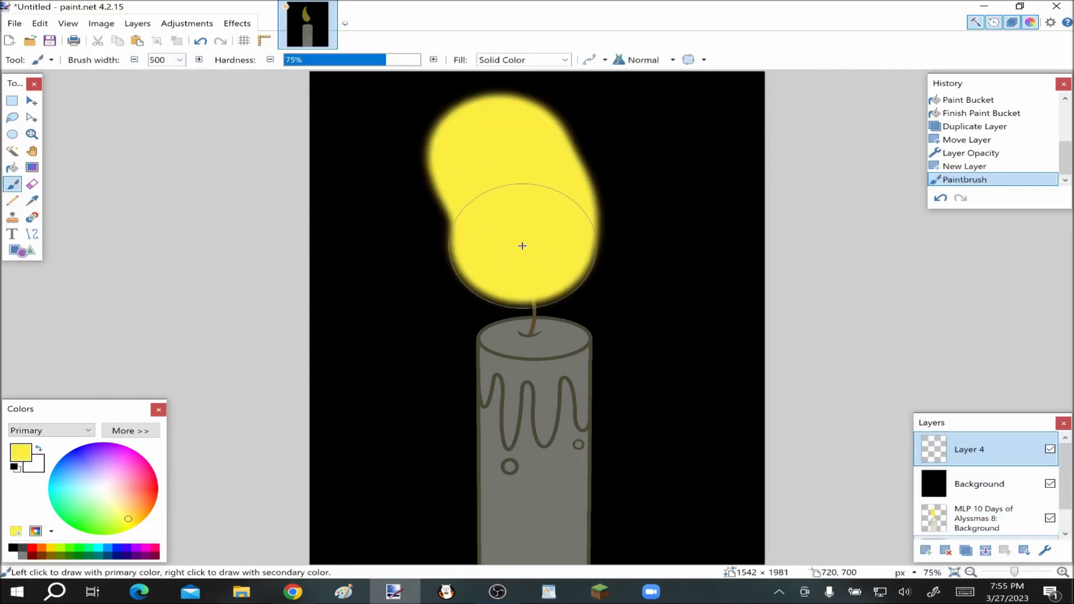
key("ctrl+z")
Paint a single yellow dab of brush width 700 over the flame and set its layer's blend mode to Glow
left_click(179, 59)
left_click(157, 211)
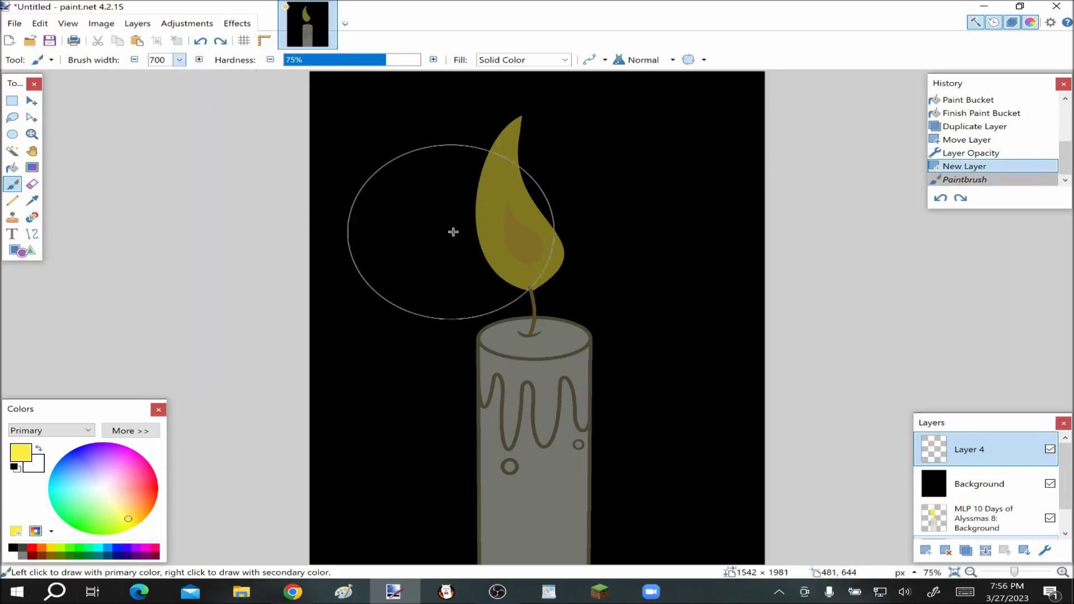
left_click(515, 206)
left_click(1044, 551)
left_click(476, 298)
left_click(460, 379)
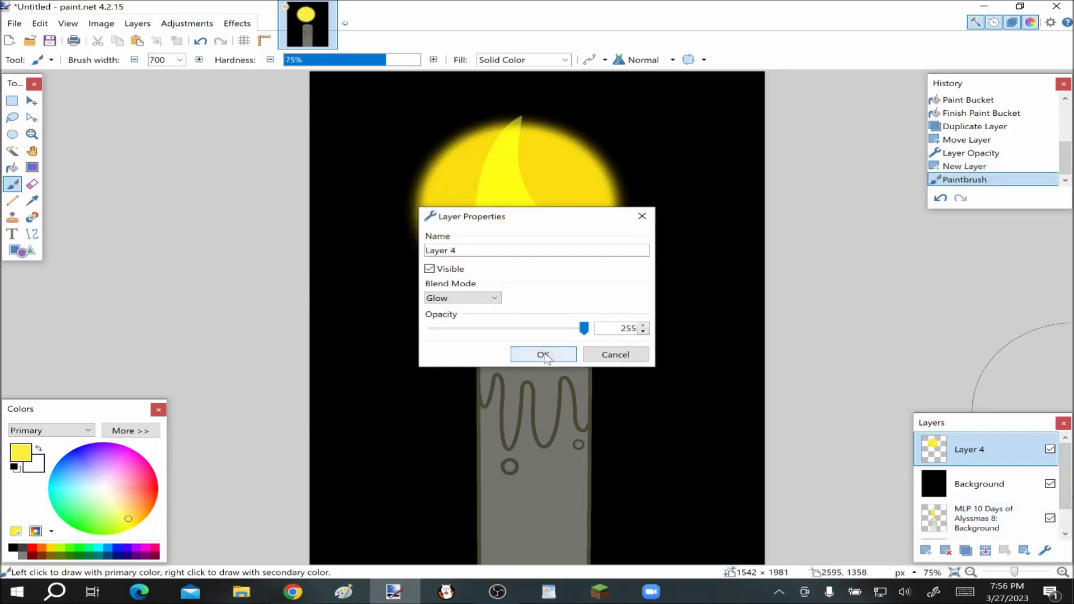
left_click(544, 355)
Soften the yellow glow by applying a Gaussian Blur of radius 200 twice
left_click(237, 24)
left_click(319, 68)
left_click_drag(414, 286, 596, 285)
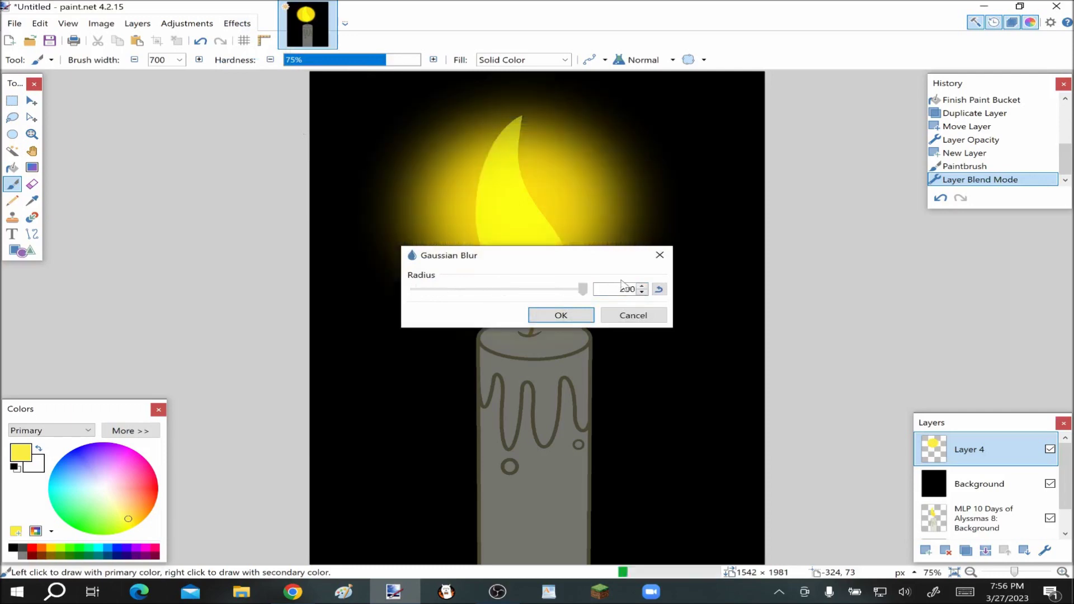
left_click(559, 314)
left_click(238, 23)
mouse_move(308, 70)
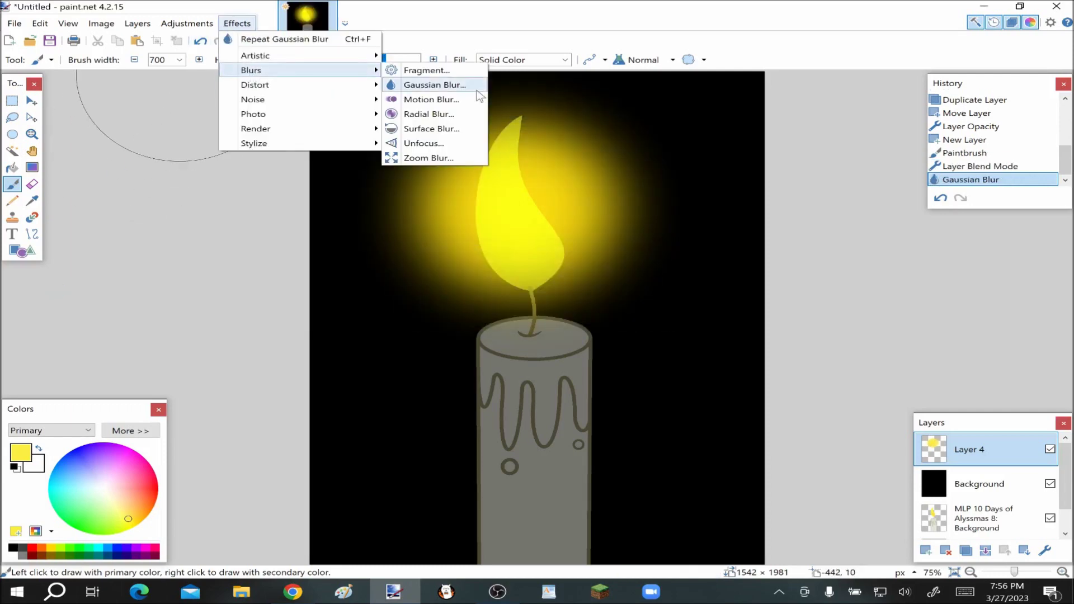
left_click(476, 89)
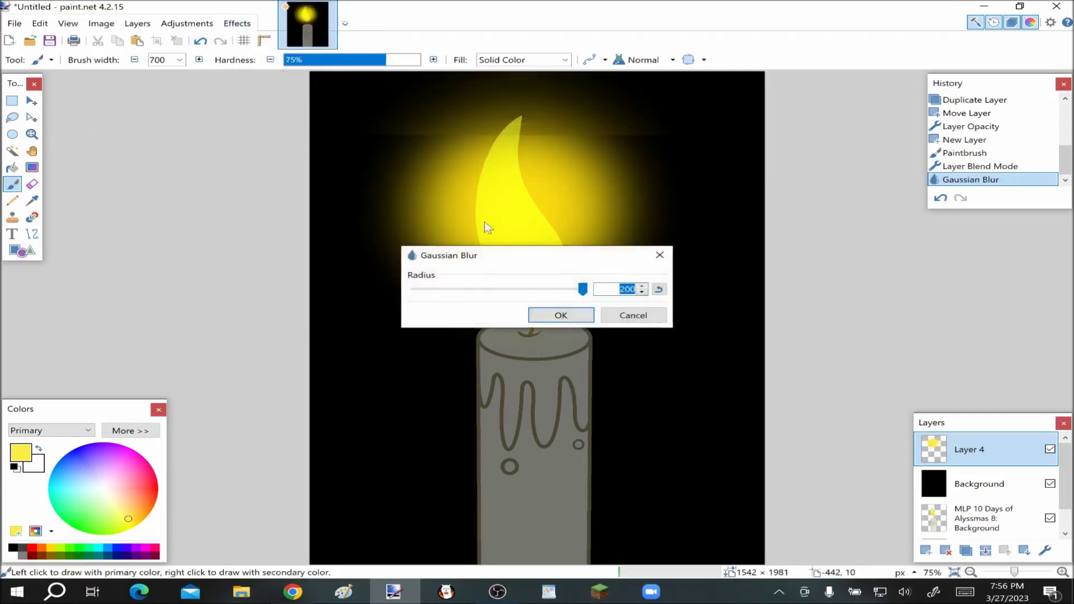
left_click(556, 314)
left_click(1044, 548)
left_click_drag(585, 330, 622, 330)
left_click(566, 356)
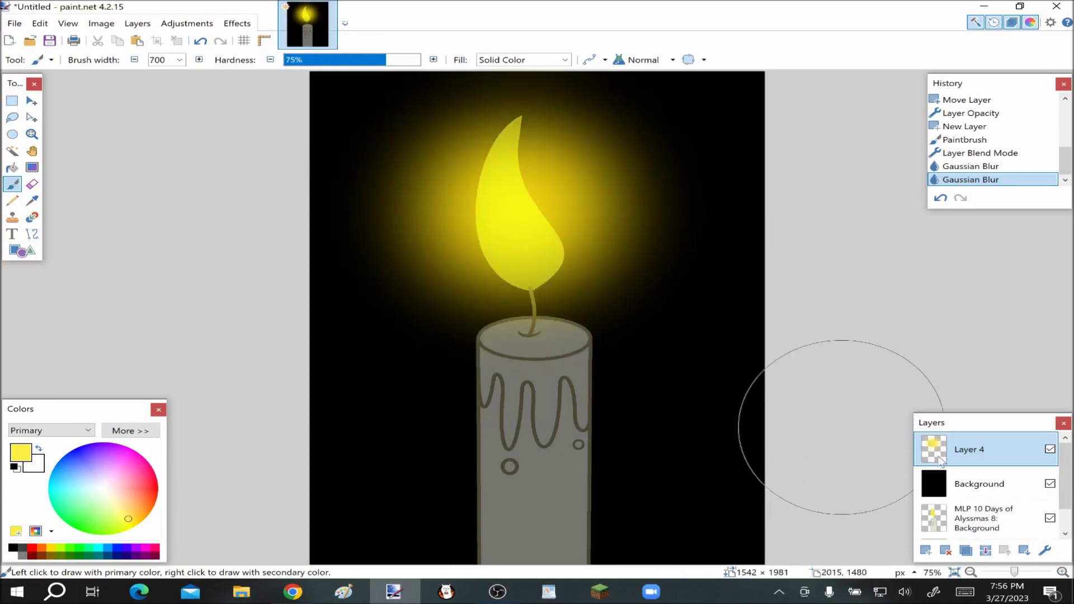
Refill the semi-transparent black Background layer above the candle with brown 7F593F and clear the selection
left_click(958, 496)
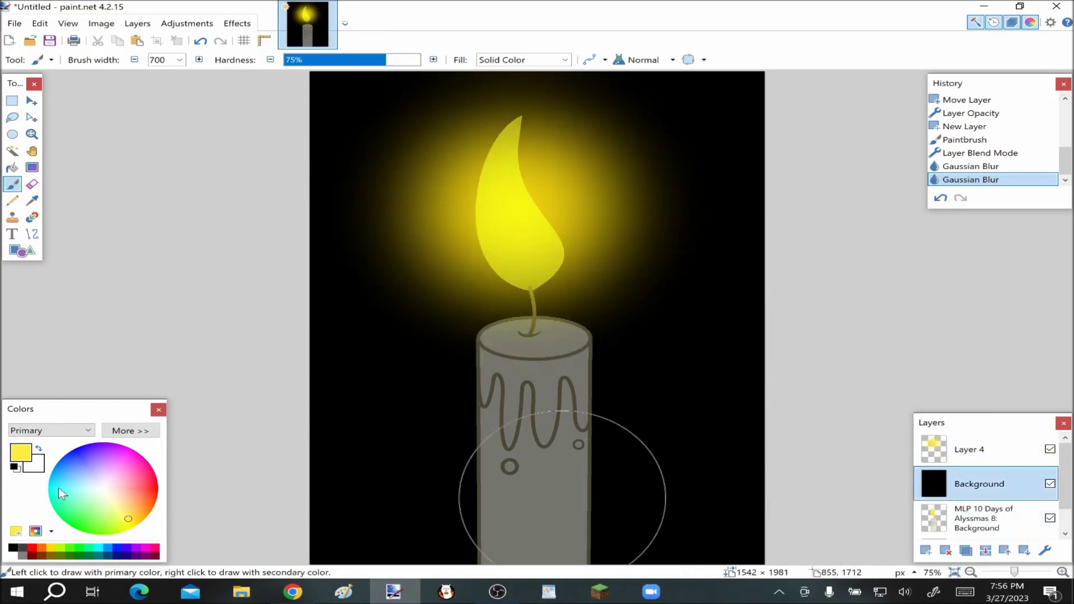
left_click(130, 430)
left_click(42, 535)
left_click(12, 150)
left_click(421, 343)
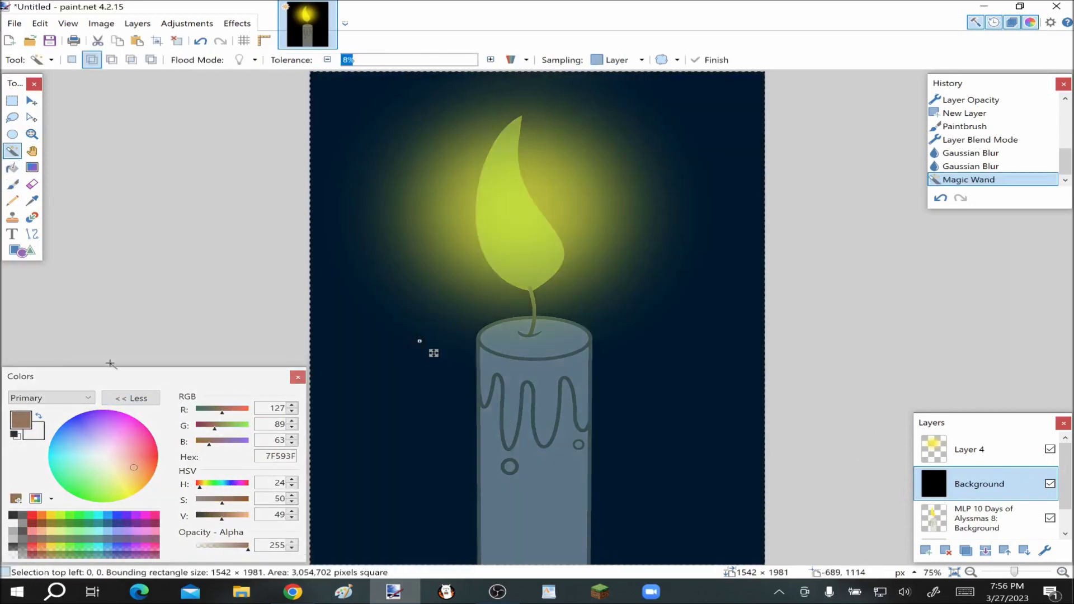
left_click(131, 398)
left_click(11, 167)
left_click(374, 312)
key("ctrl+d")
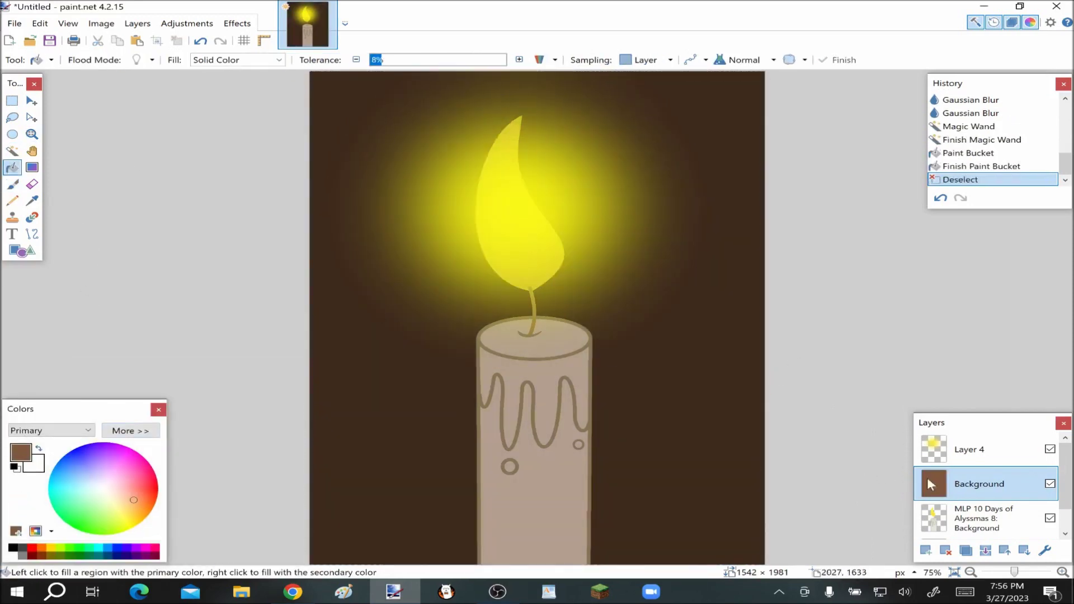
Try a lower opacity of about 138 on the yellow Glow layer above the candle and return it to 255
double_click(979, 453)
left_click_drag(583, 328, 514, 338)
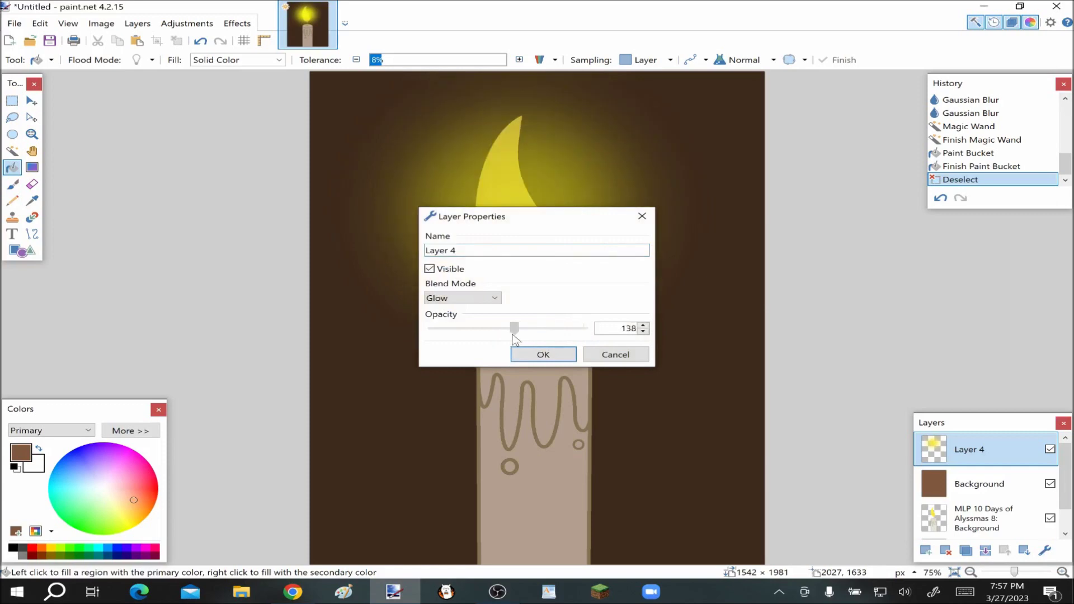
left_click_drag(492, 216, 114, 203)
left_click_drag(137, 316, 235, 323)
left_click_drag(156, 316, 205, 316)
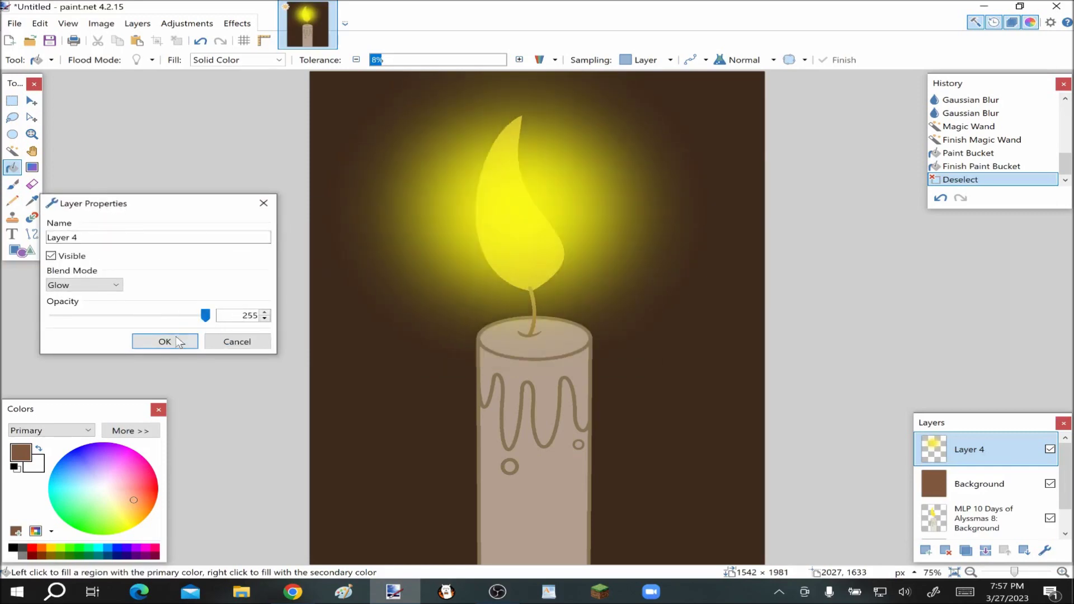
left_click(180, 341)
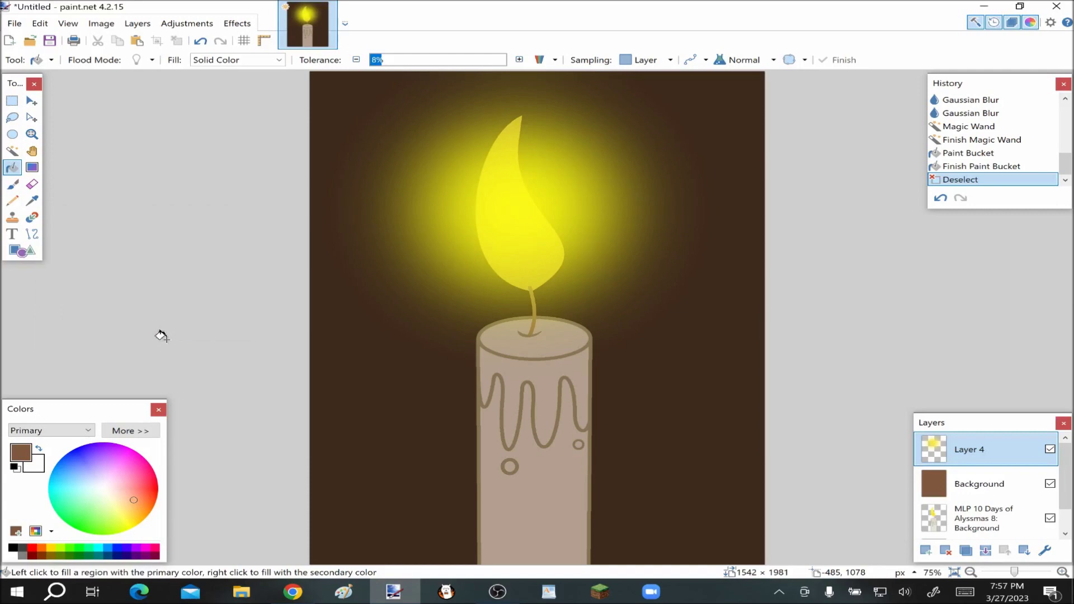
Flatten the image and add an empty layer above it, with the flame's yellow sampled as the primary color
left_click(101, 23)
left_click(118, 165)
key("k")
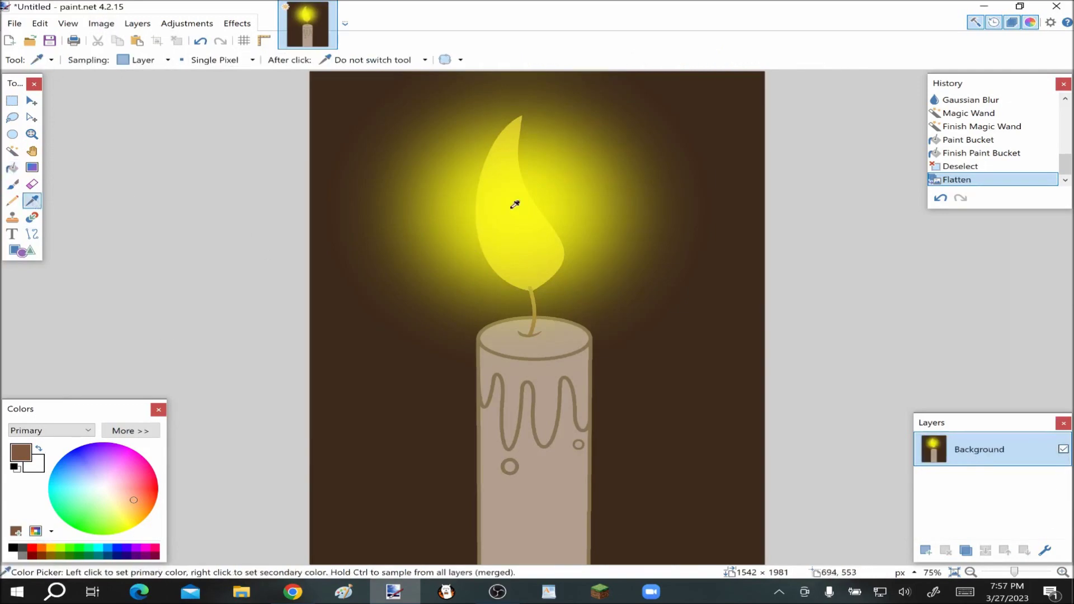
left_click(926, 551)
Handwrite the artist's handle in yellow on the new layer with brush width 5, across the candle's lower right edge
left_click(12, 184)
left_click(179, 60)
scroll(154, 131, "up", 10)
left_click(152, 114)
scroll(811, 479, "up", 4)
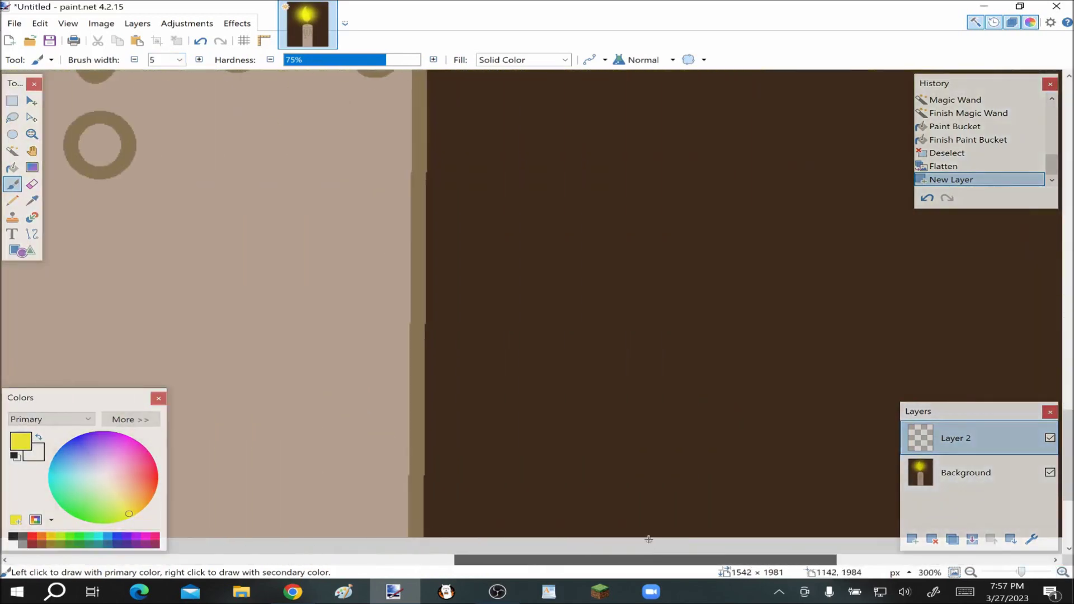
mouse_move(301, 267)
left_mouse_down()
mouse_move(275, 271)
mouse_move(299, 269)
mouse_move(297, 249)
mouse_move(254, 276)
mouse_move(312, 296)
left_mouse_up()
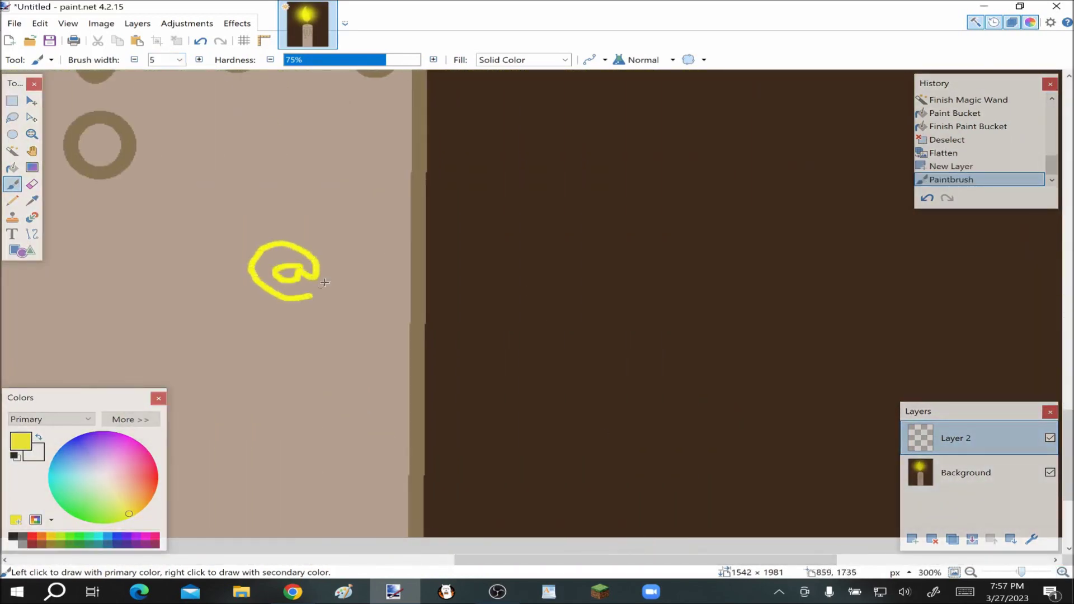
left_click_drag(360, 270, 378, 289)
left_click_drag(392, 243, 391, 287)
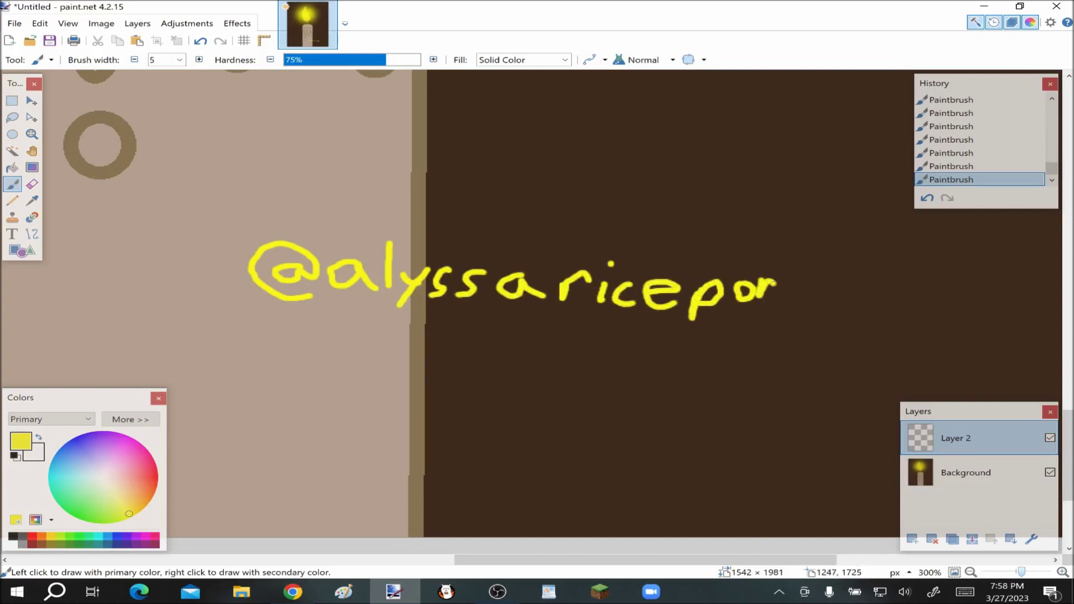
Move the handwritten handle left across the candle to free space after it, and clear the selection
key("ctrl+a")
left_click(31, 100)
left_click_drag(575, 282, 268, 274)
key("ctrl+d")
Handwrite the artist's name signature in yellow after the handle, on the dark background beside the candle
left_click(13, 184)
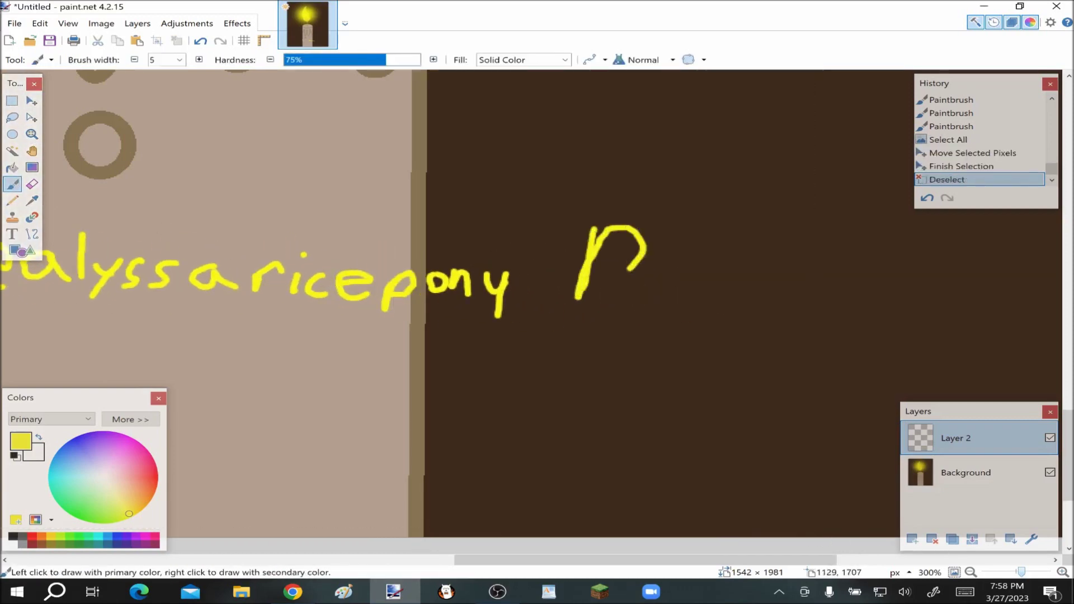
left_click_drag(629, 268, 626, 295)
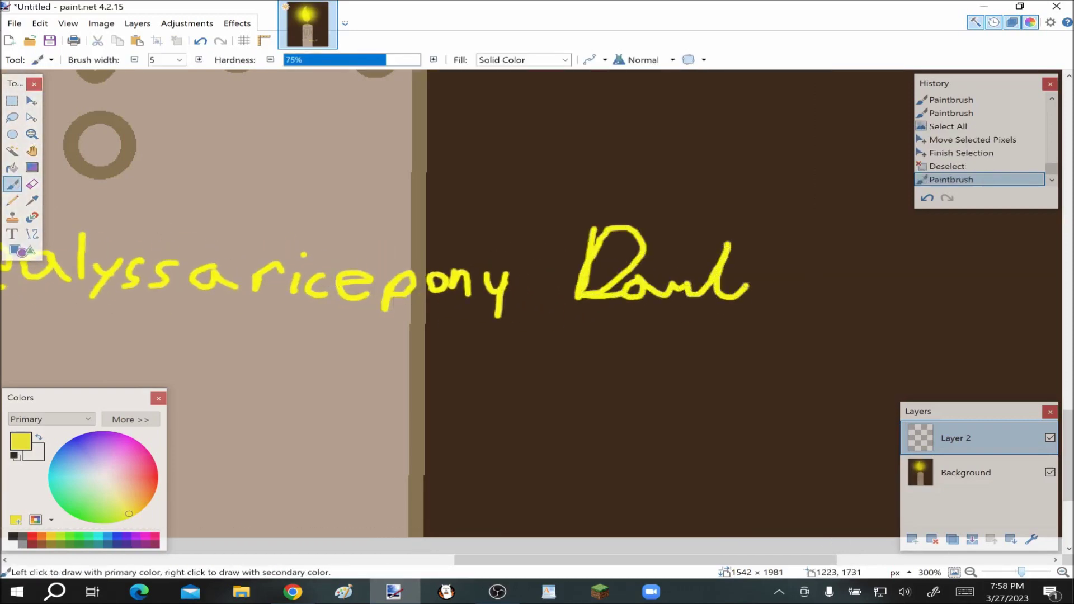
left_click_drag(764, 331, 811, 297)
left_click_drag(896, 280, 911, 289)
left_click(927, 286)
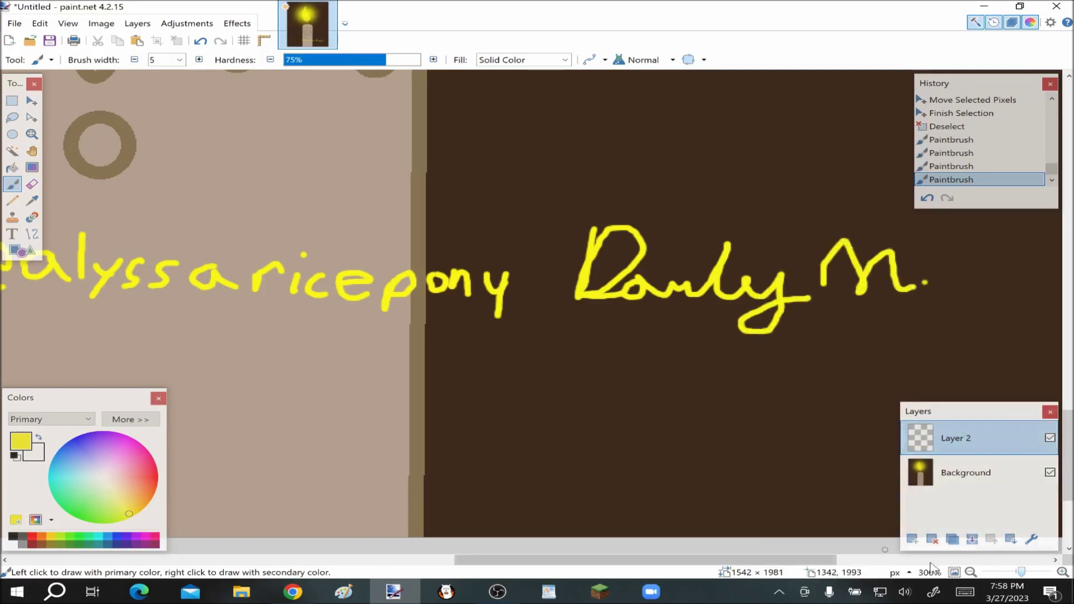
Shrink the whole handwritten signature, rotate it to run vertically and place it just outside the candle's lower right edge
left_click(971, 572)
left_click(970, 572)
left_click(32, 100)
left_click_drag(154, 208, 755, 335)
key("ctrl+d")
key("s")
key("m")
left_click_drag(209, 242, 571, 305)
mouse_move(752, 301)
left_mouse_down()
mouse_move(666, 364)
mouse_move(480, 358)
left_mouse_up()
left_click_drag(508, 268, 503, 264)
left_click_drag(479, 272, 476, 281)
key("ctrl+d")
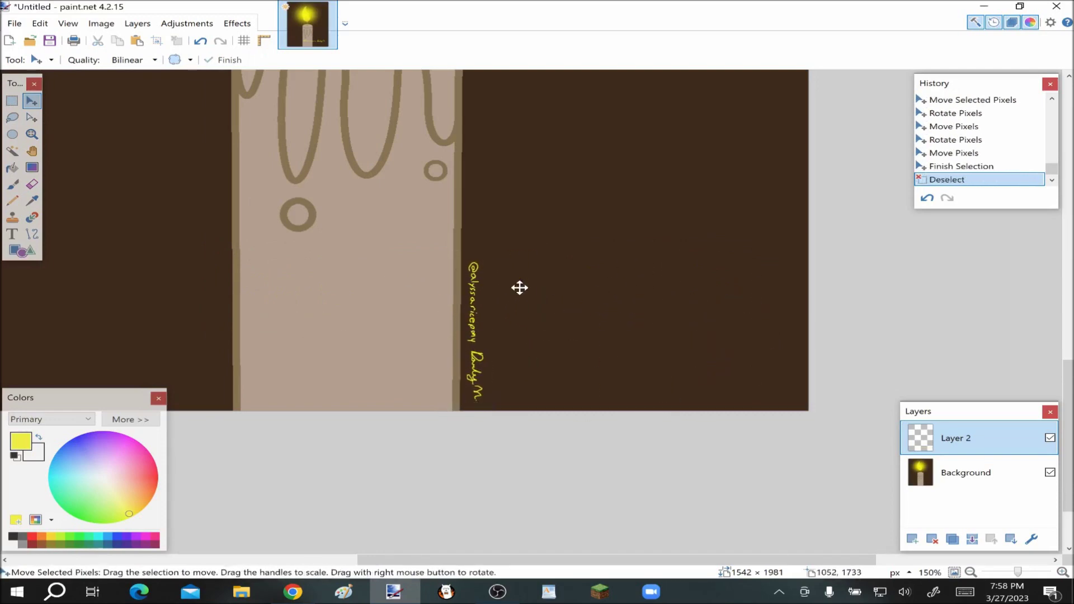
Set the signature layer's opacity to 145 and merge it down into the Background layer
left_click(1031, 539)
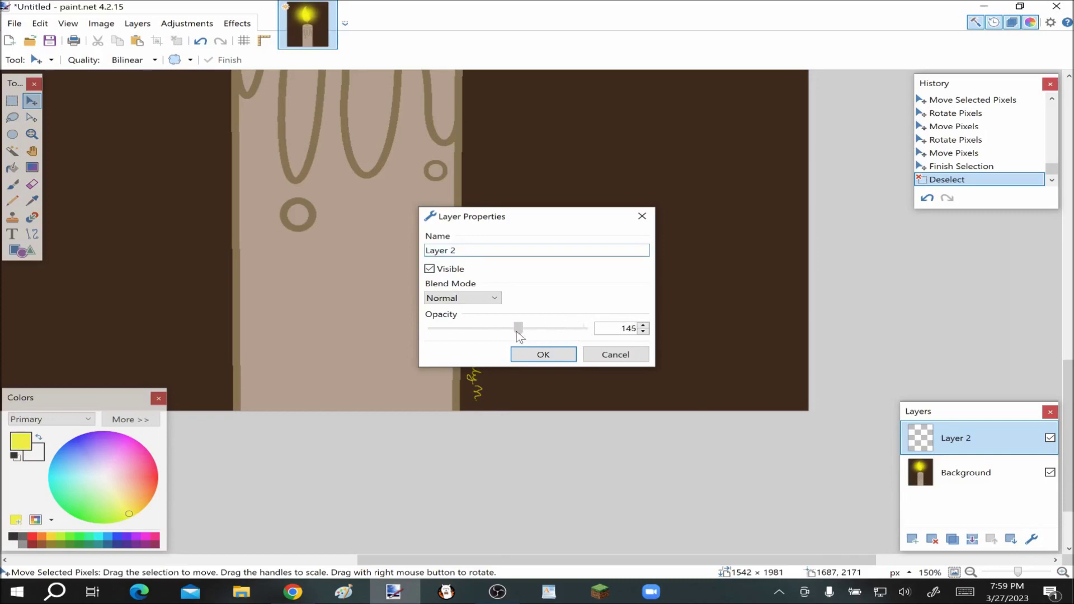
left_click(540, 354)
key("ctrl+m")
Save the image as a PNG named MLP 10 Days of Alyssmas Day 8 in the ARAF 2023 folder with the default settings
left_click(49, 40)
scroll(47, 145, "up", 1)
left_click(51, 119)
double_click(191, 110)
scroll(199, 135, "down", 2)
double_click(203, 162)
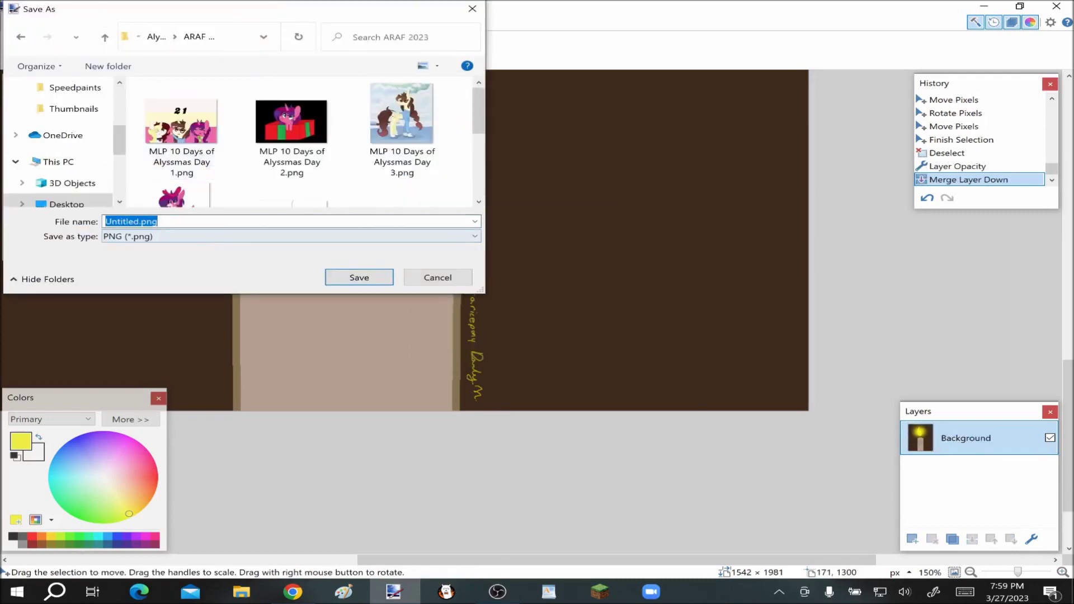
type("MLP 10 Days of Alyss")
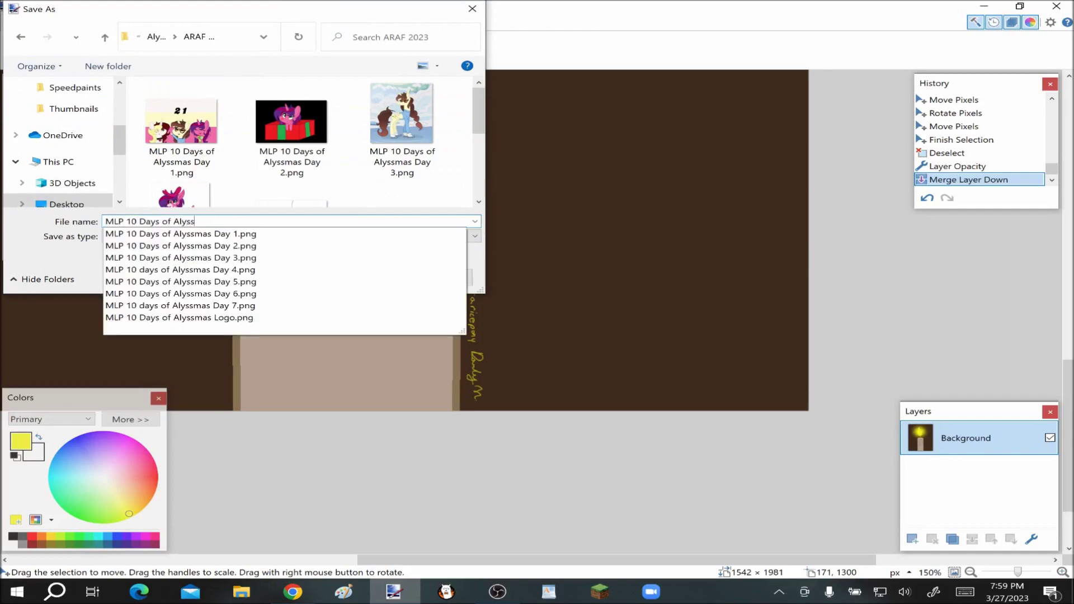
type("mas Day 8")
key("Return")
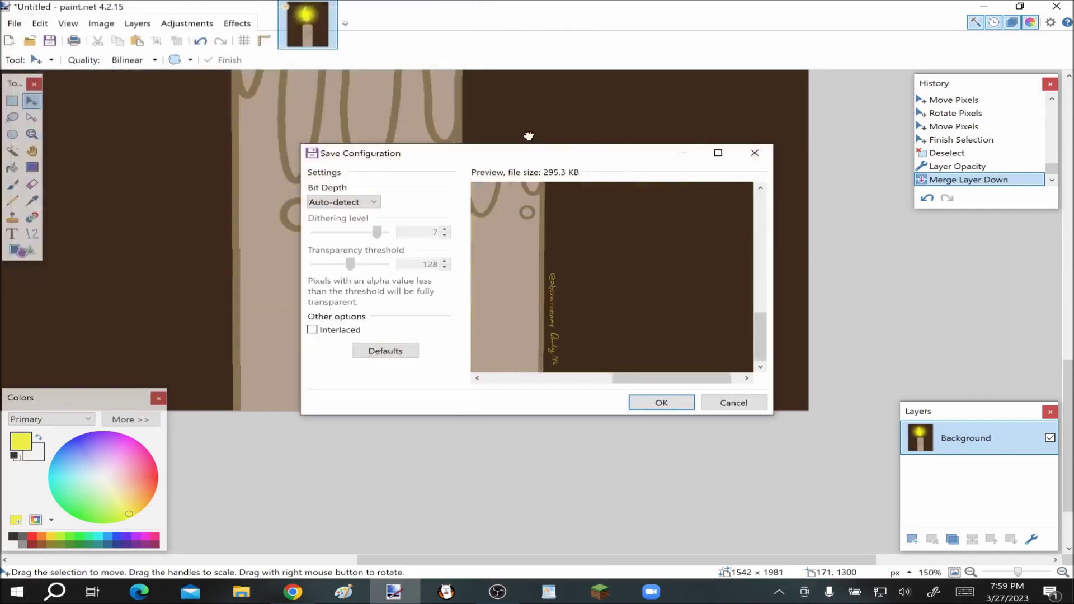
left_click(654, 404)
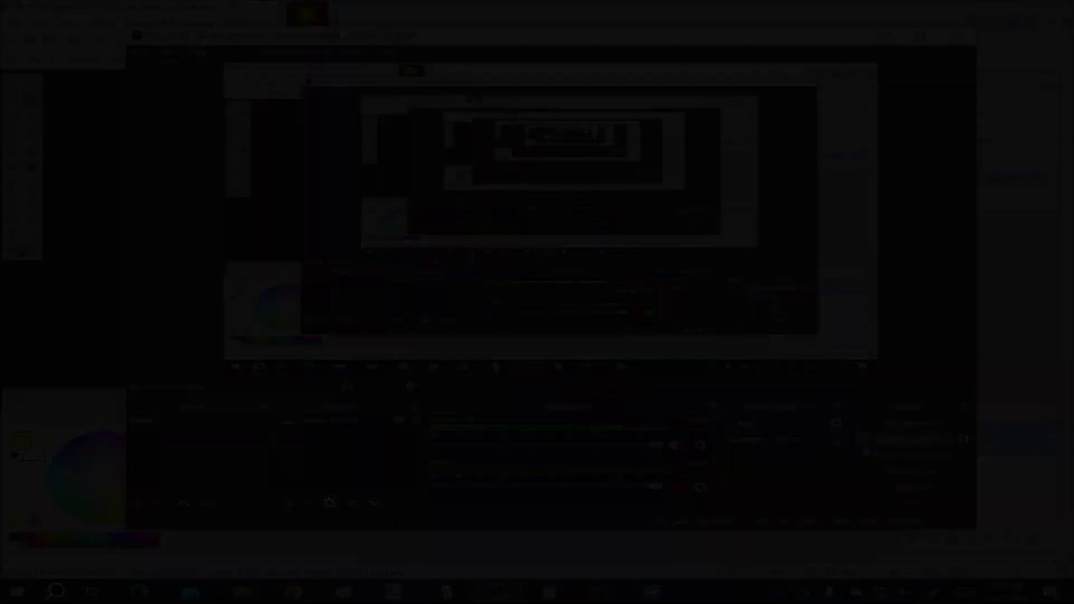